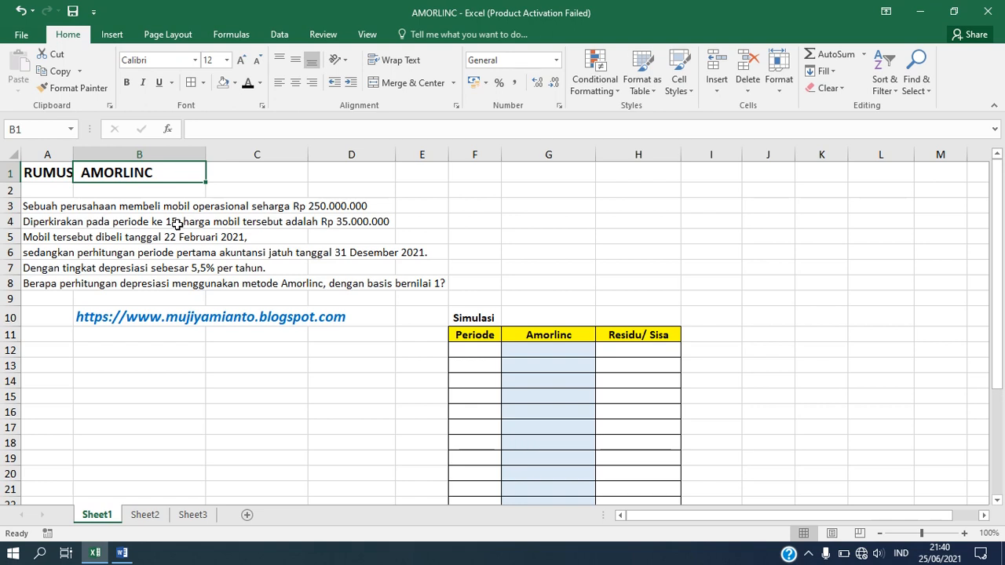
Step: Label B12 "harga kendaraan/ cost" and enter 250000000 beside it in C12
{"action": "left_click", "coordinate": [59, 207]}
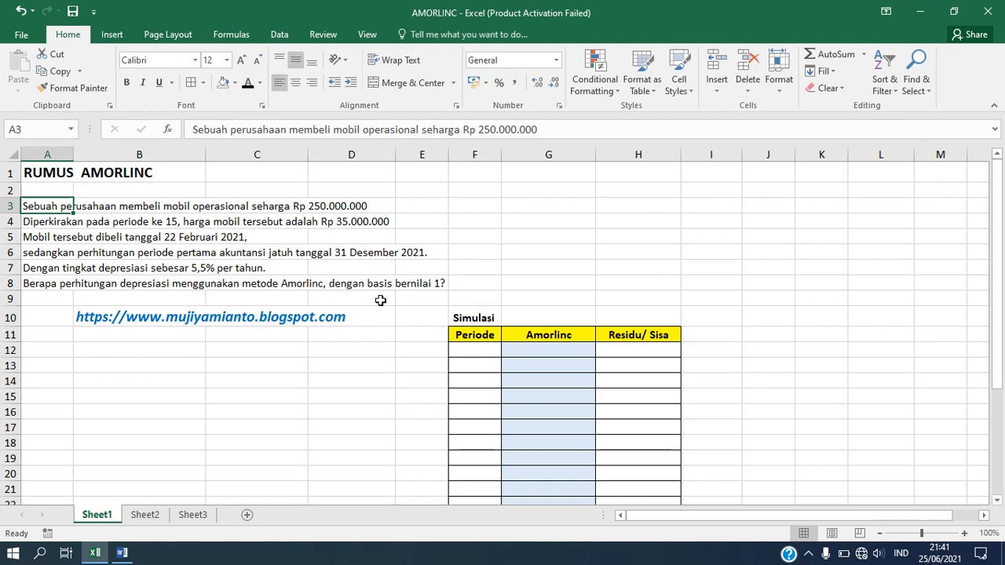
{"action": "left_click", "coordinate": [149, 352]}
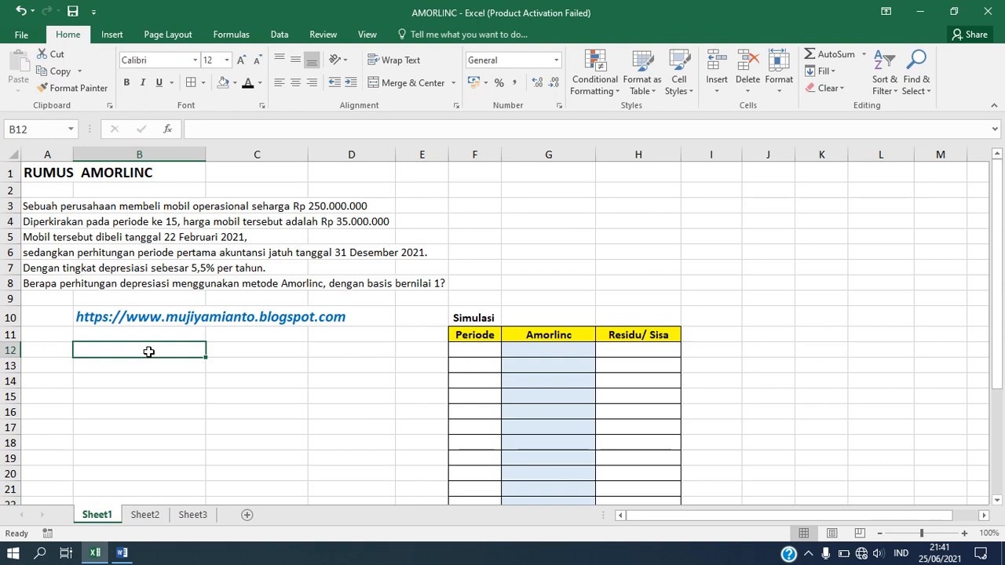
{"action": "type", "text": "harga kem"}
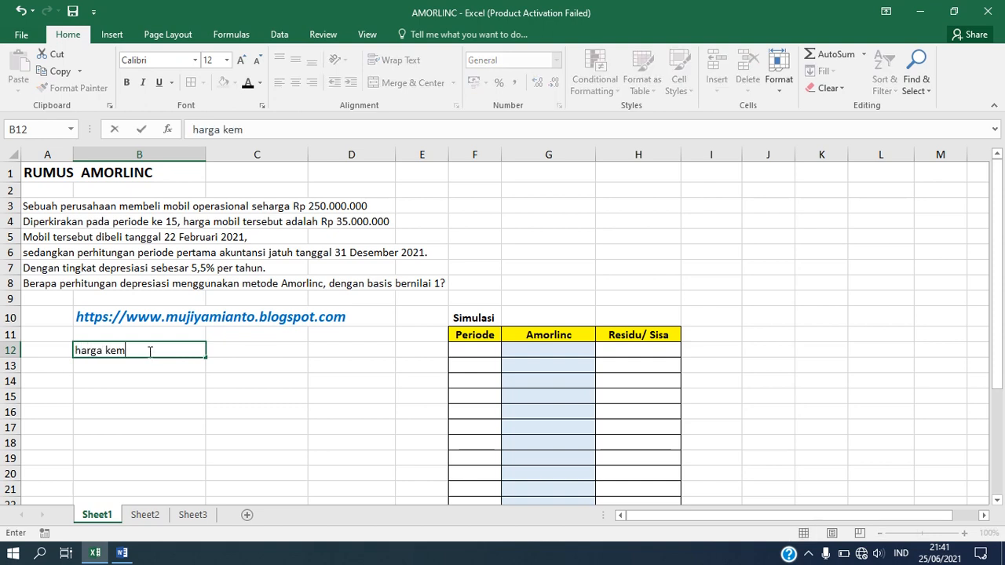
{"action": "key", "text": "BackSpace"}
{"action": "type", "text": "ndaraan/"}
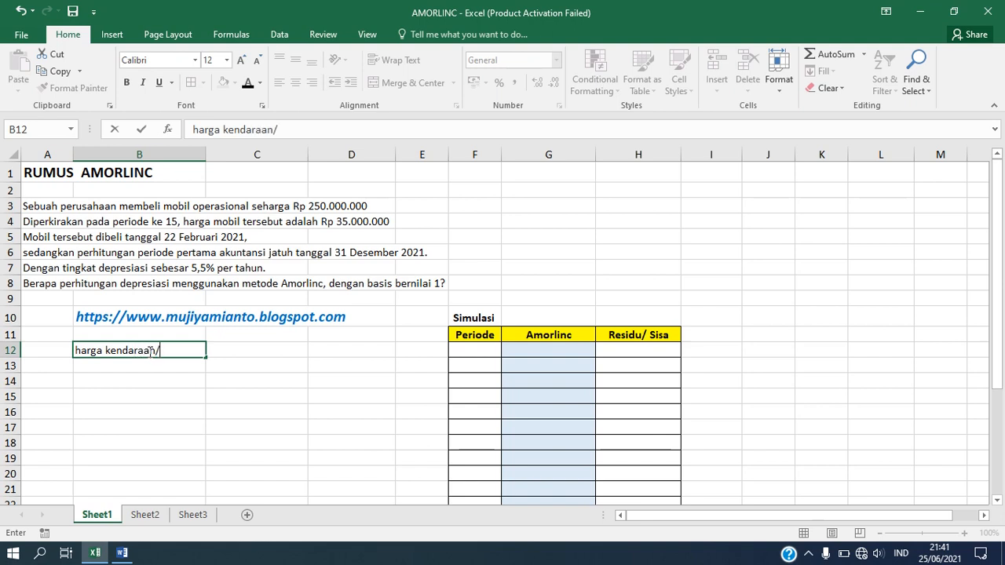
{"action": "type", "text": " cost"}
{"action": "key", "text": "Tab"}
{"action": "type", "text": "25"}
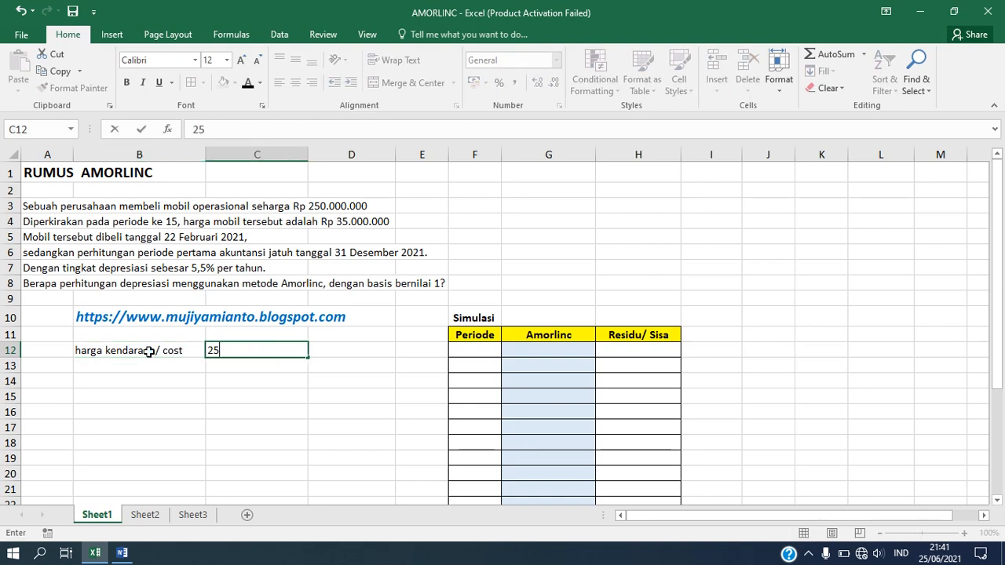
{"action": "type", "text": "0000000"}
{"action": "key", "text": "ctrl+Return"}
{"action": "key", "text": "Return"}
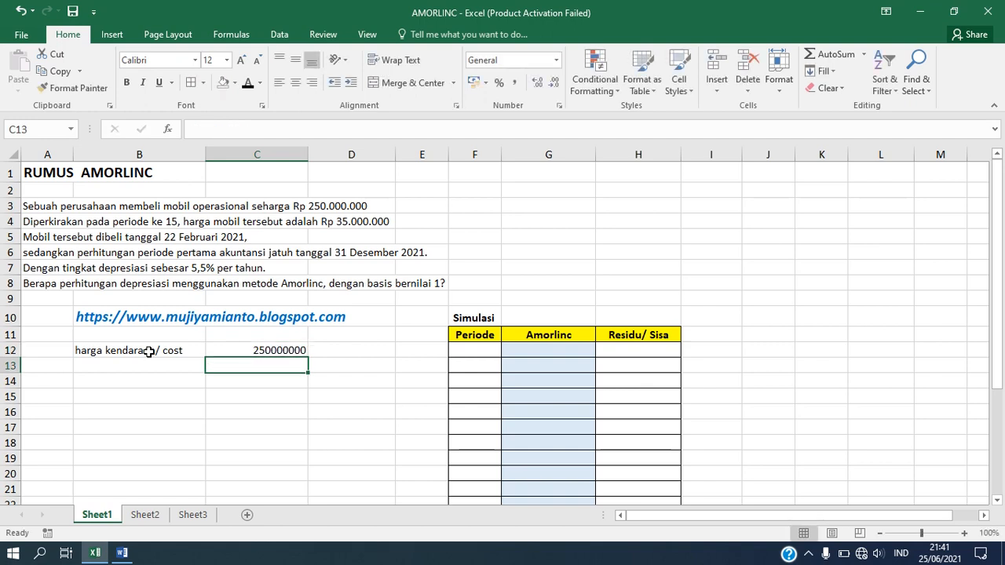
Step: Add a "Periode" row in B13 with the value 15 in C13 and the unit "th" in D13
{"action": "left_click", "coordinate": [130, 367]}
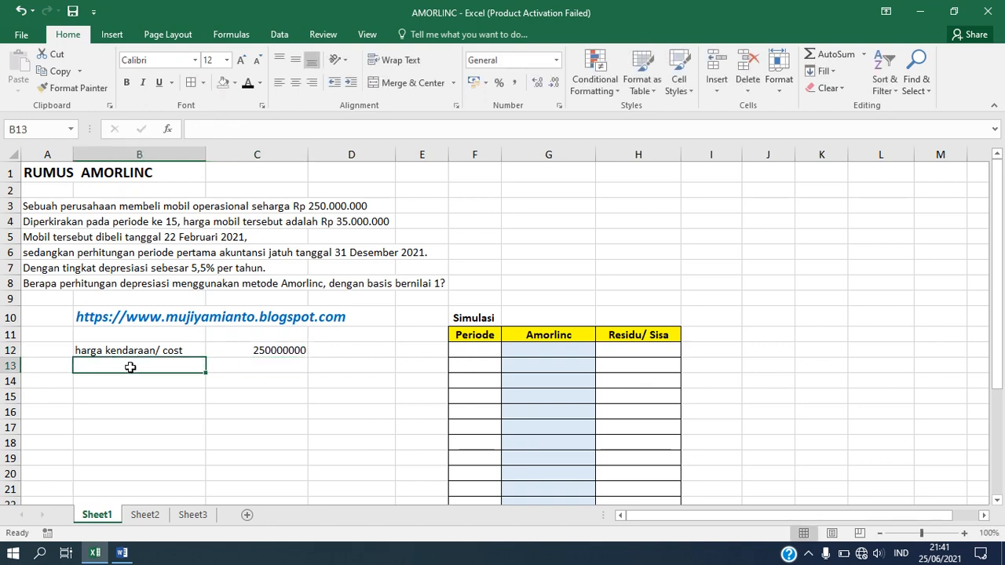
{"action": "type", "text": "Periode"}
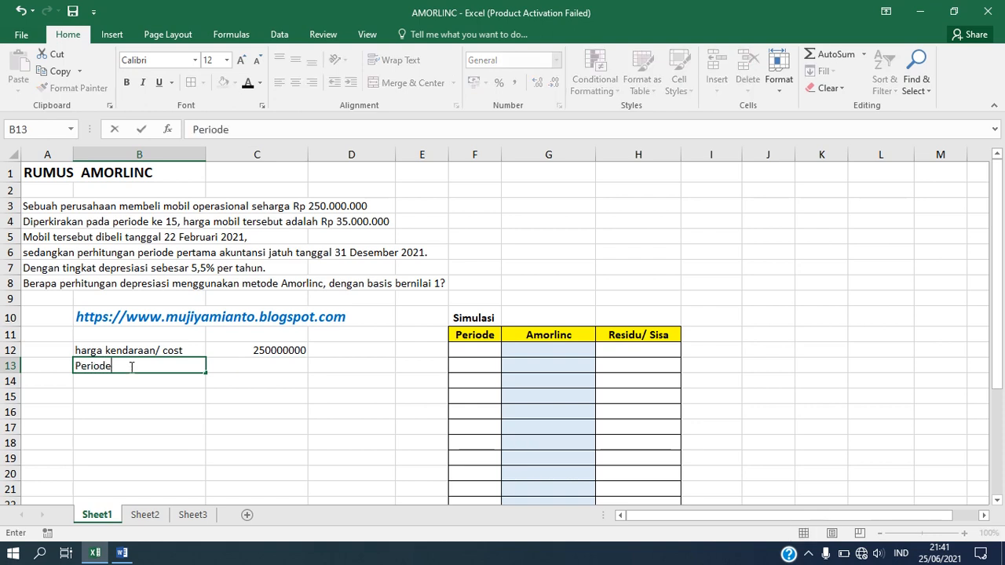
{"action": "key", "text": "Tab"}
{"action": "type", "text": "15"}
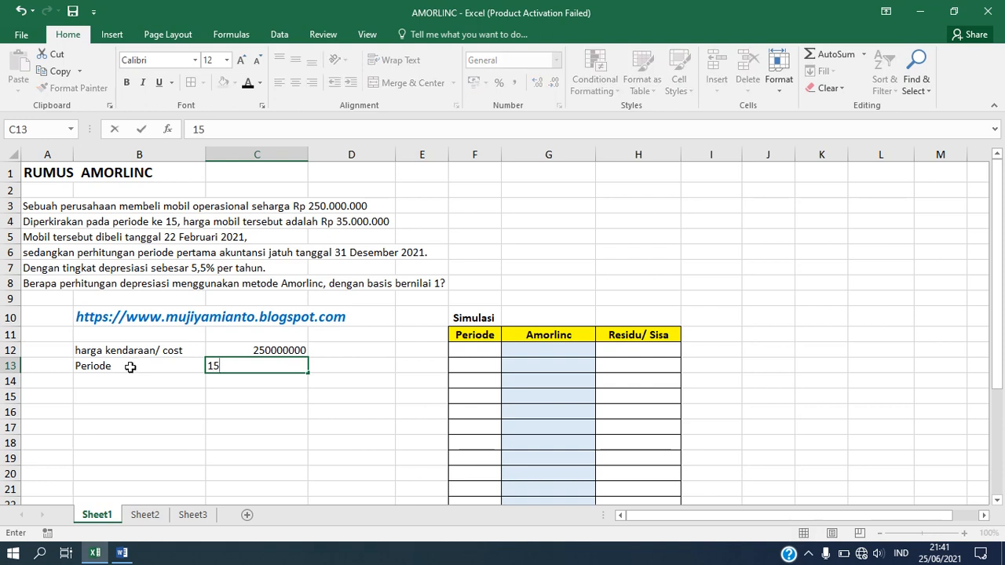
{"action": "key", "text": "Tab"}
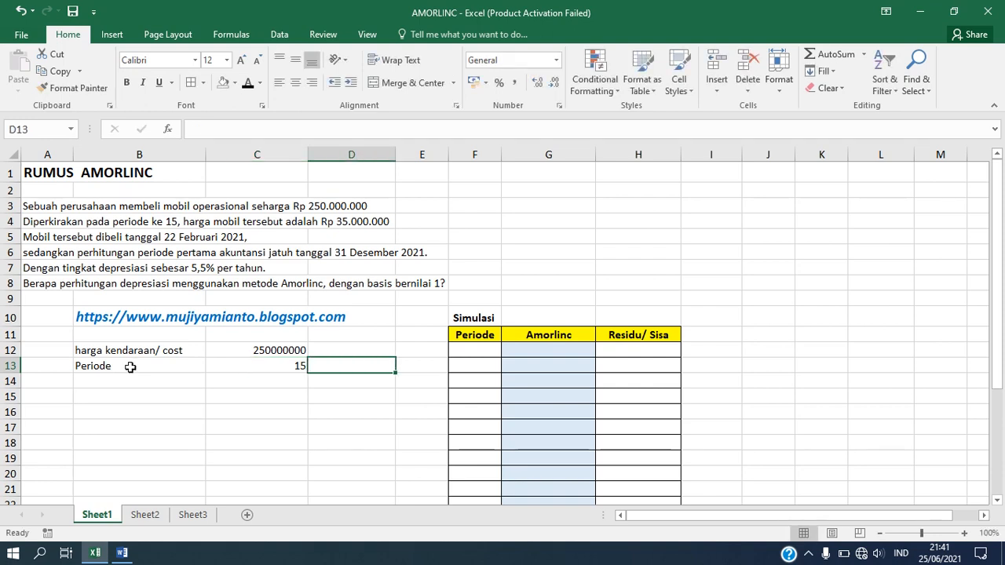
{"action": "type", "text": "th"}
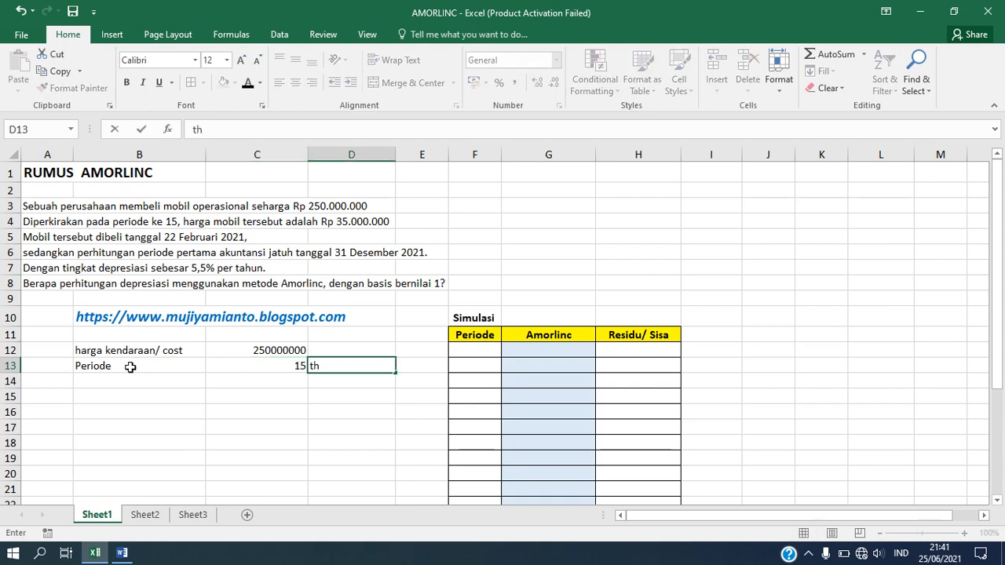
{"action": "key", "text": "Return"}
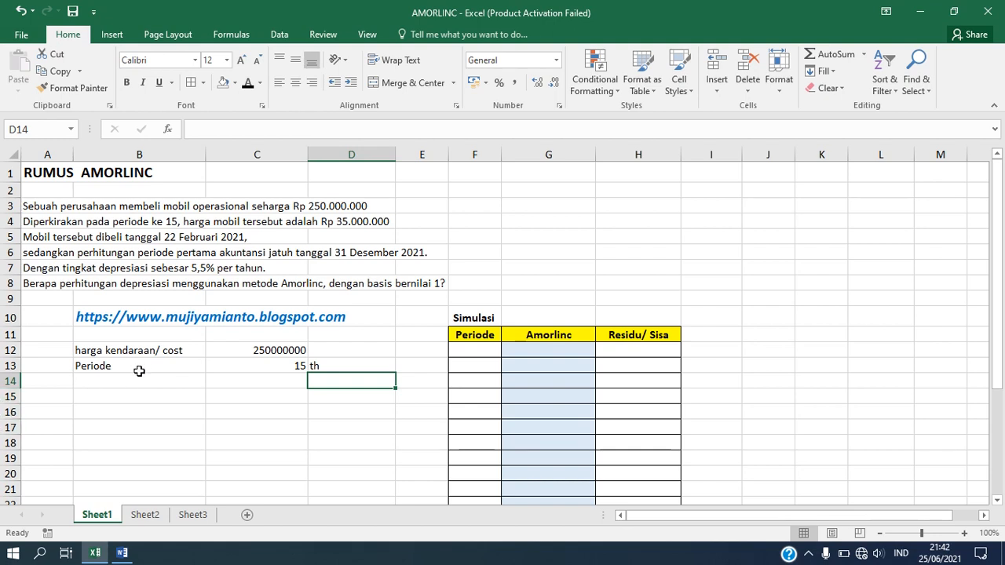
Step: Add a "Residu/ Salvage" row in B14 with the value 35000000 in C14
{"action": "left_click", "coordinate": [129, 381]}
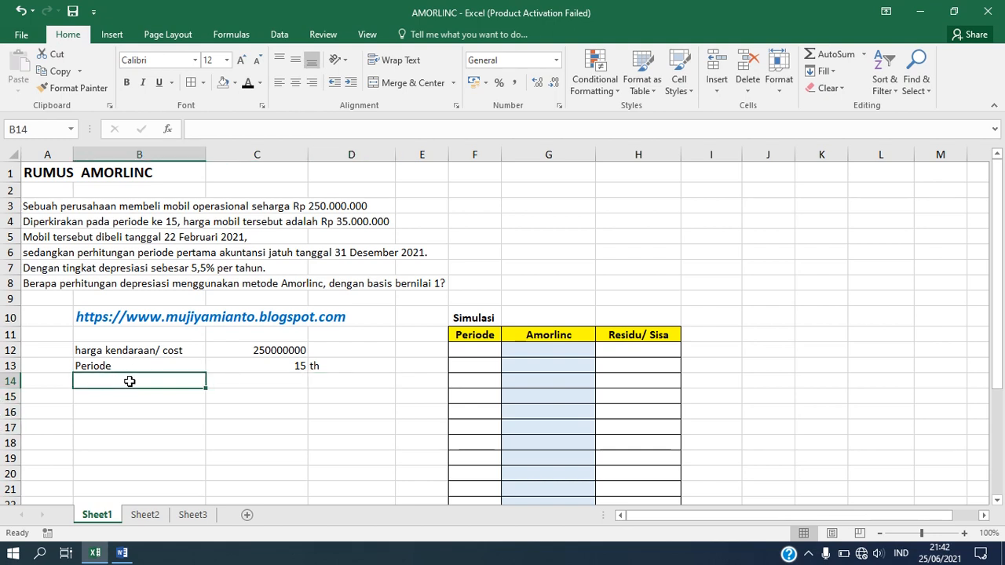
{"action": "type", "text": "Resi"}
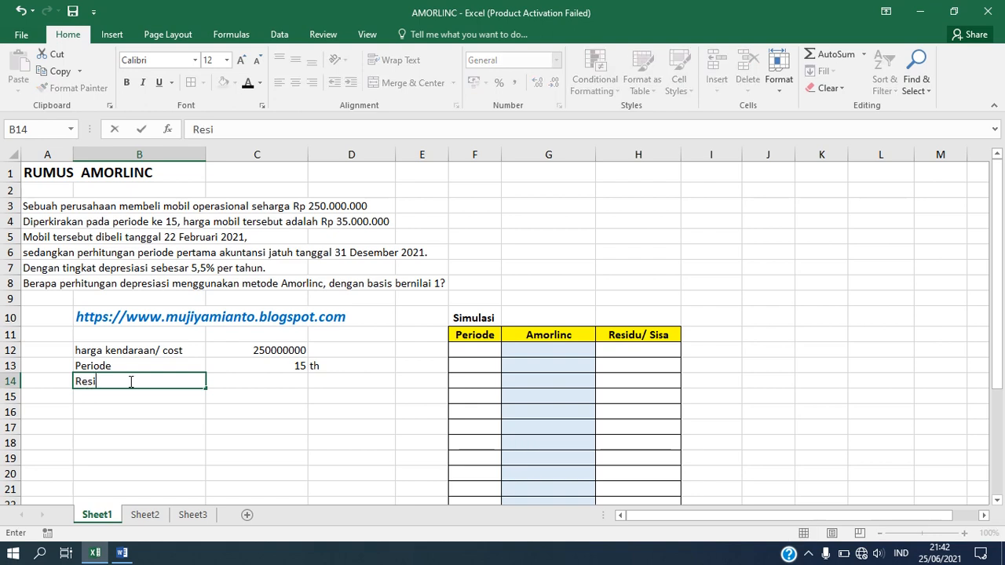
{"action": "type", "text": "du/ Salvage"}
{"action": "key", "text": "Tab"}
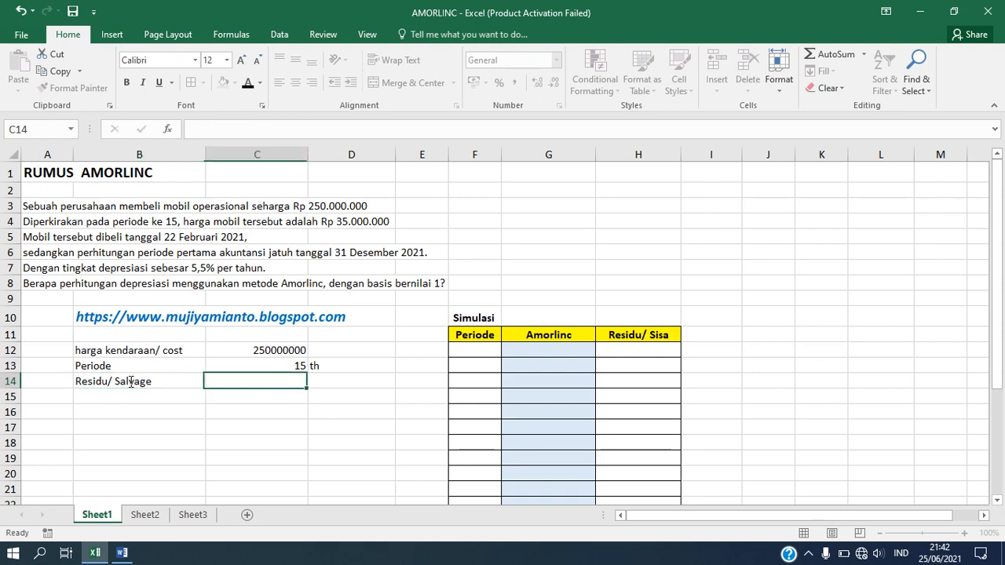
{"action": "type", "text": "35"}
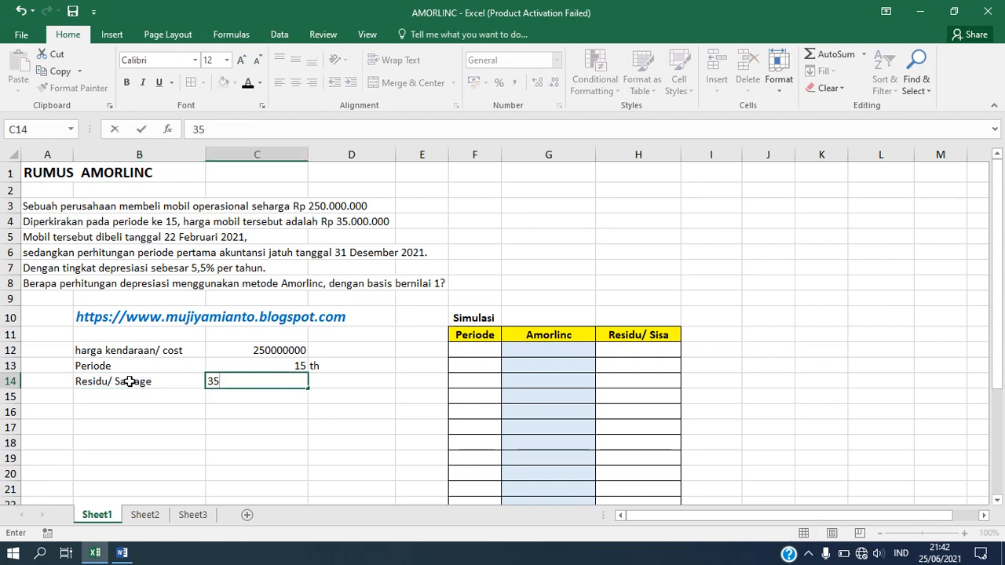
{"action": "type", "text": "000000"}
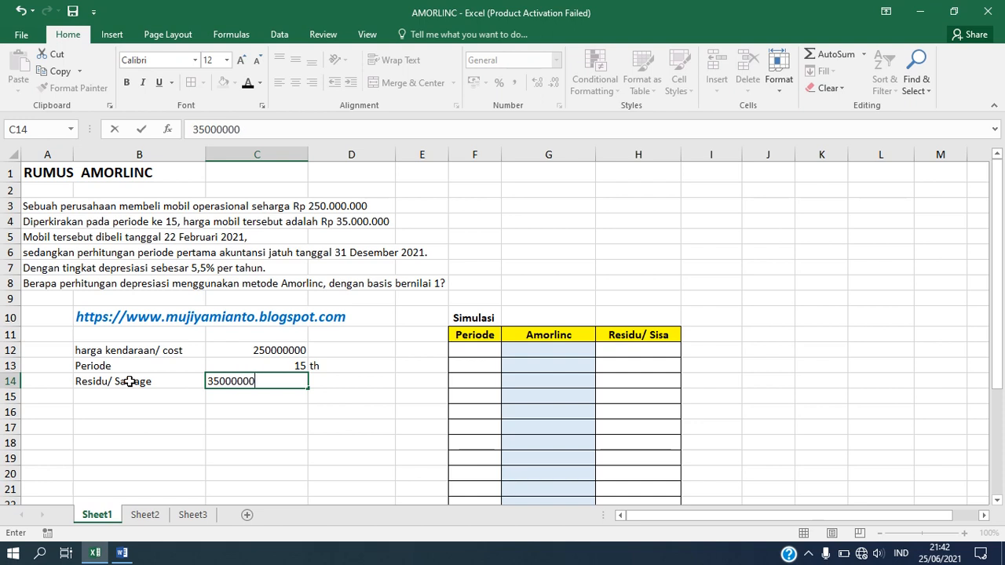
{"action": "key", "text": "Return"}
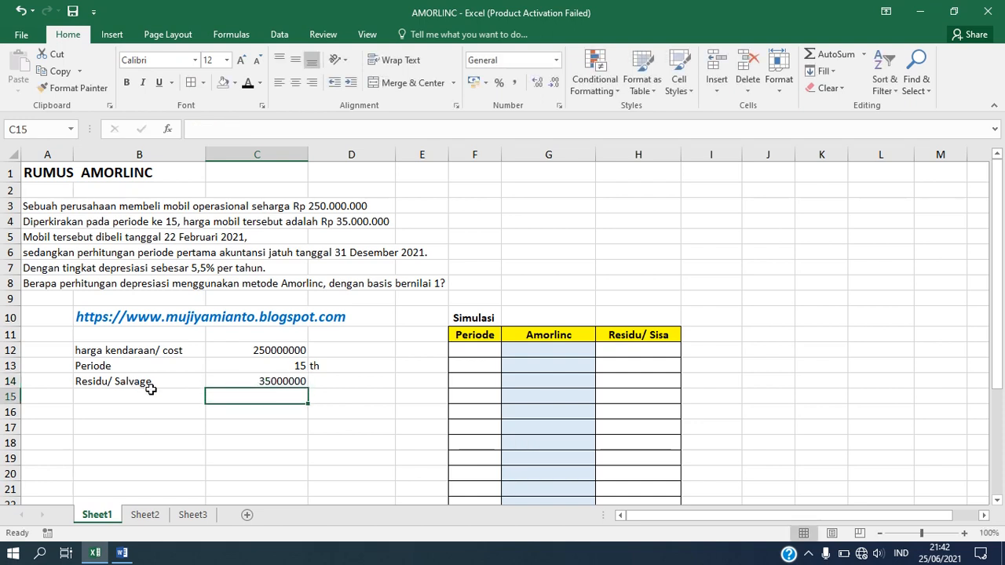
Step: Add a "Tanggal pembelian" row in B15 with the date 22/2/2021 in C15
{"action": "left_click", "coordinate": [128, 398]}
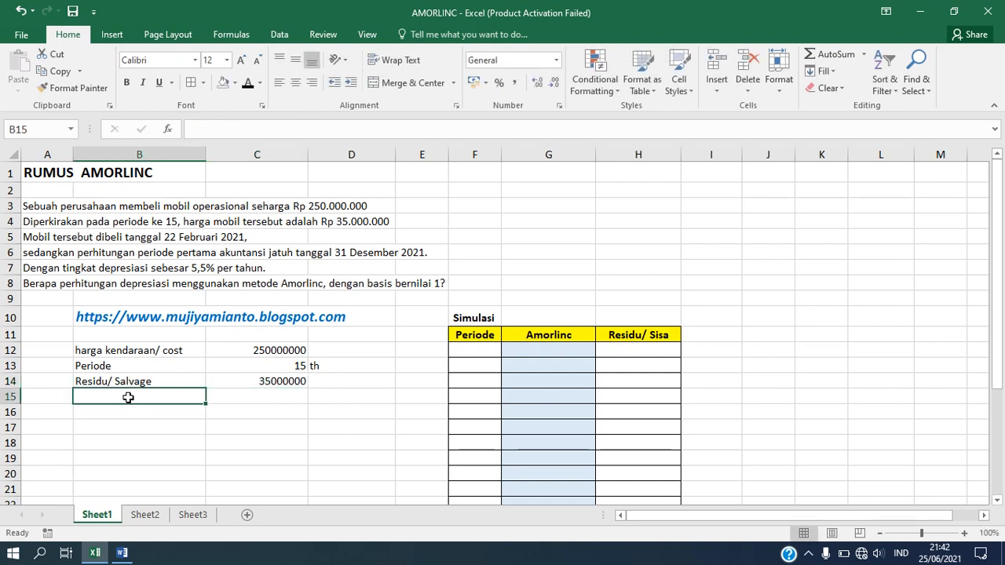
{"action": "type", "text": "Tanggal "}
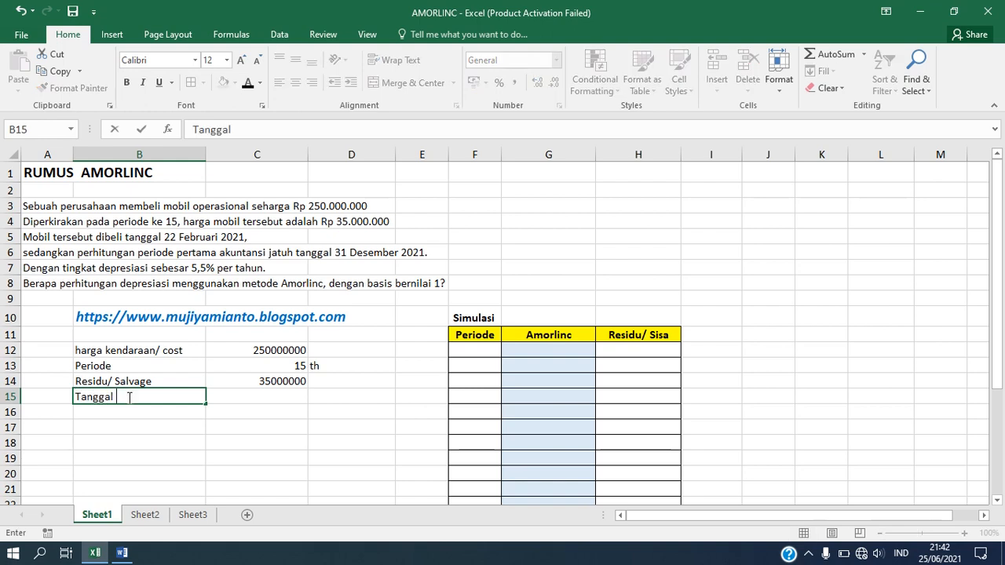
{"action": "type", "text": "pembelian"}
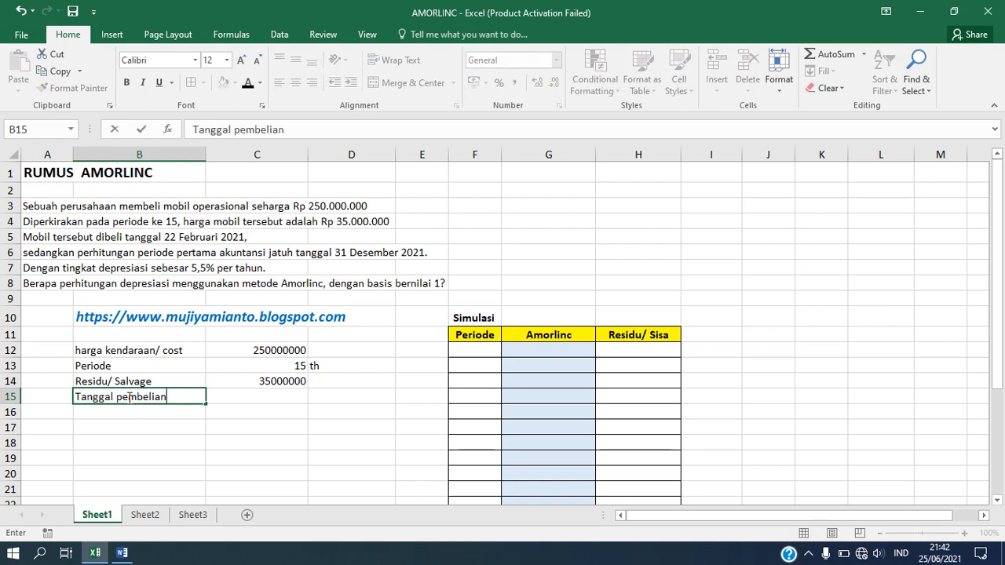
{"action": "key", "text": "Tab"}
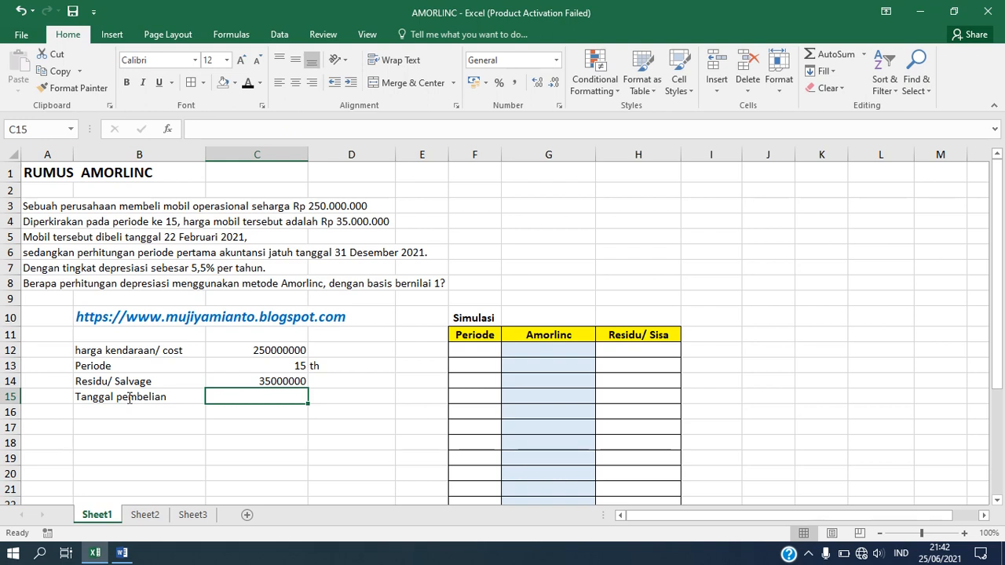
{"action": "type", "text": "22"}
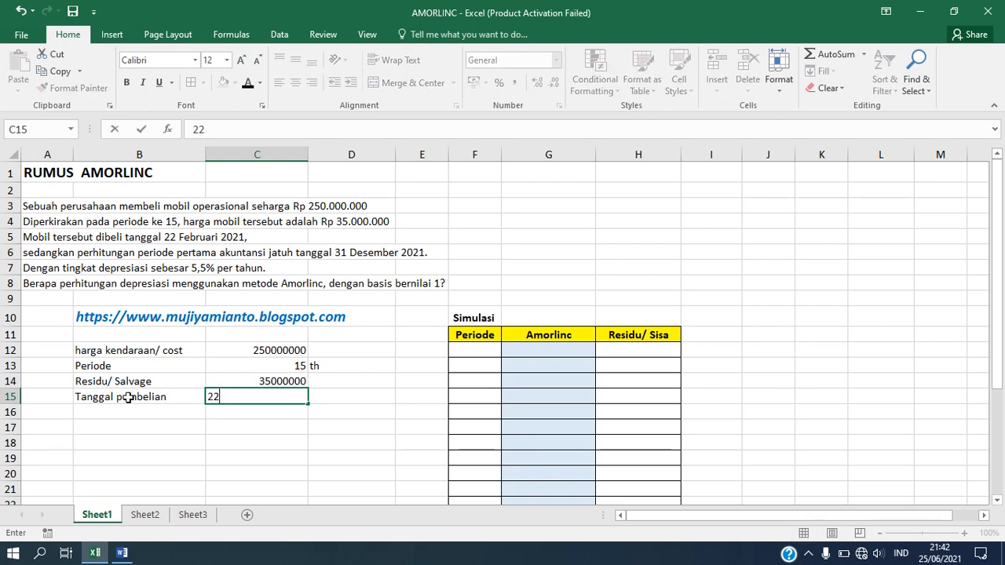
{"action": "type", "text": "/2/2021"}
{"action": "key", "text": "Return"}
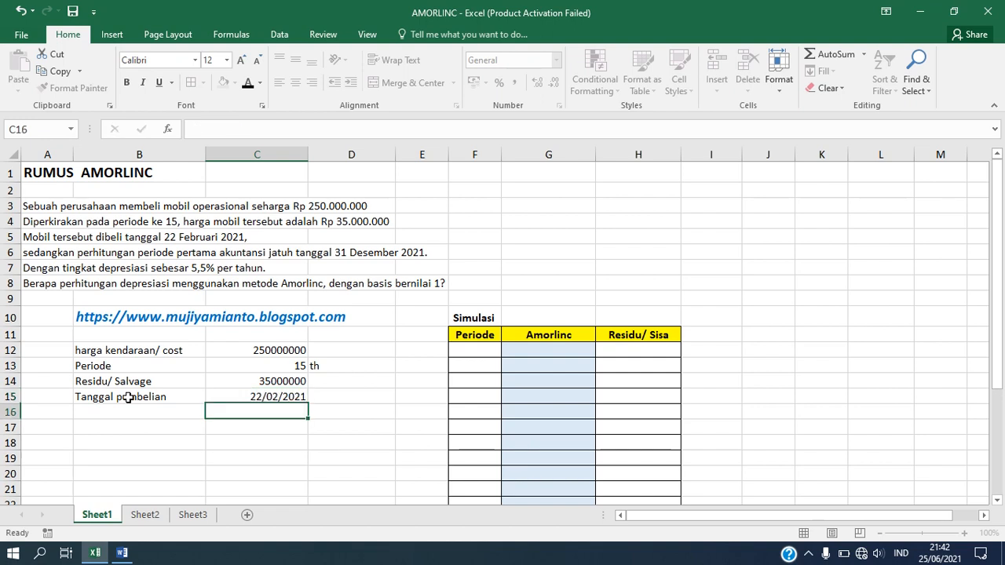
{"action": "left_click", "coordinate": [275, 392]}
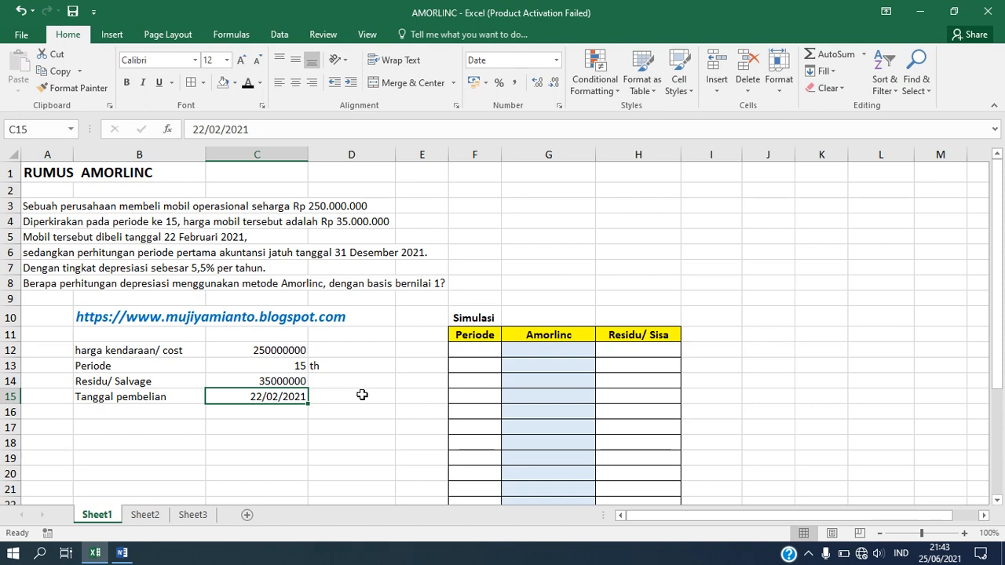
Step: Add an "Akhir periode akuntansi" row in B16 with the date 31/12/2021 in C16
{"action": "left_click", "coordinate": [177, 413]}
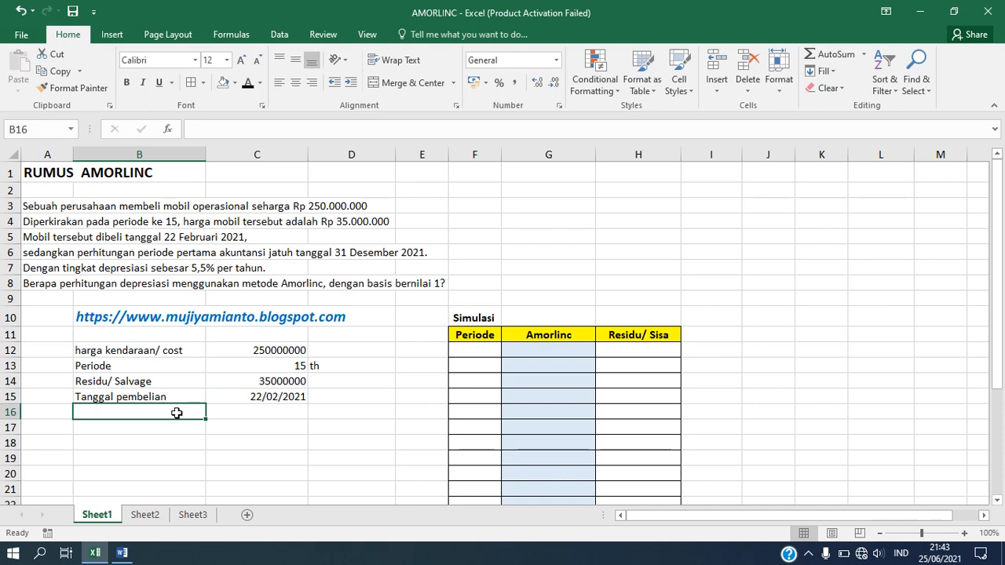
{"action": "type", "text": "Ak"}
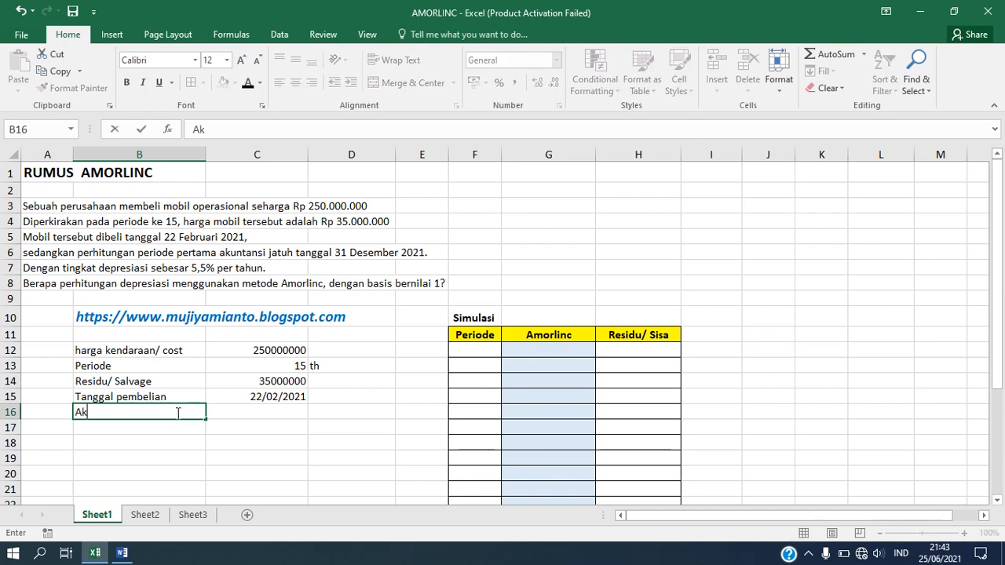
{"action": "type", "text": "hir periode"}
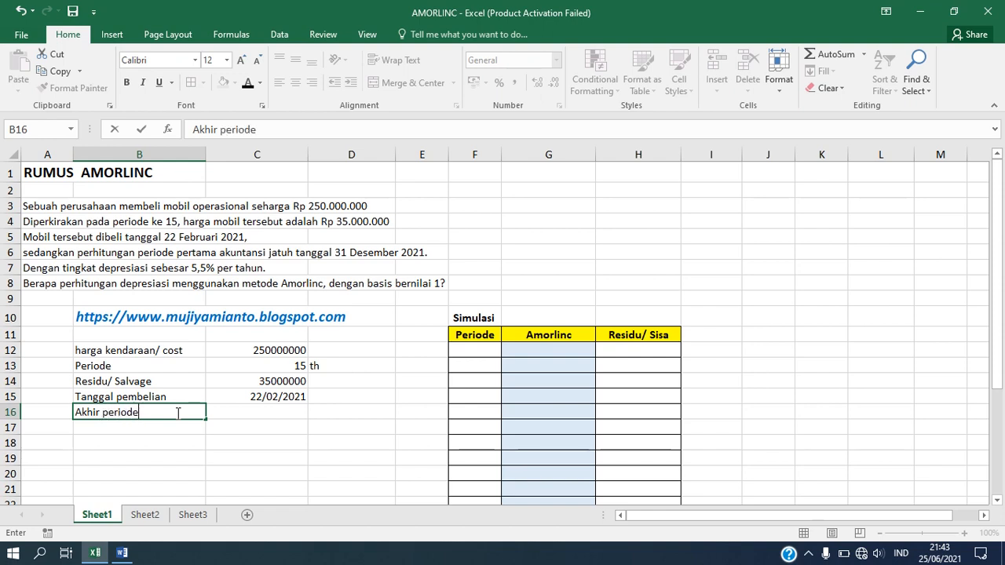
{"action": "type", "text": " akuntansi"}
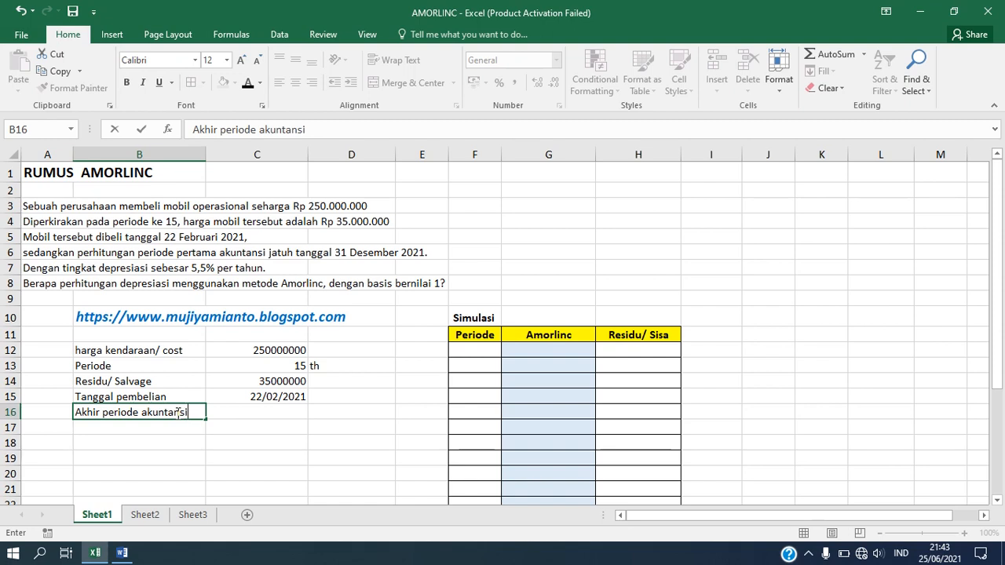
{"action": "key", "text": "Tab"}
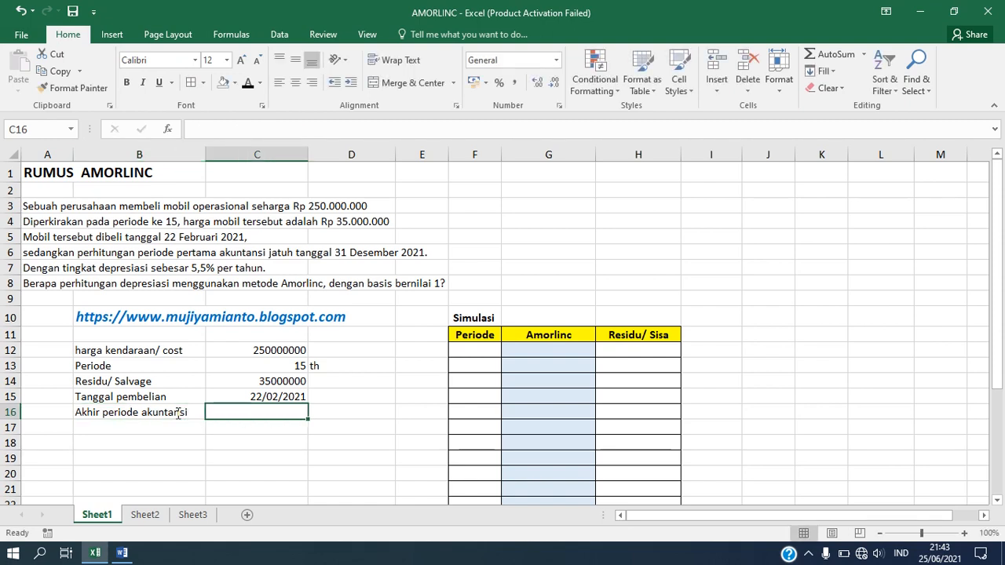
{"action": "type", "text": "31/1"}
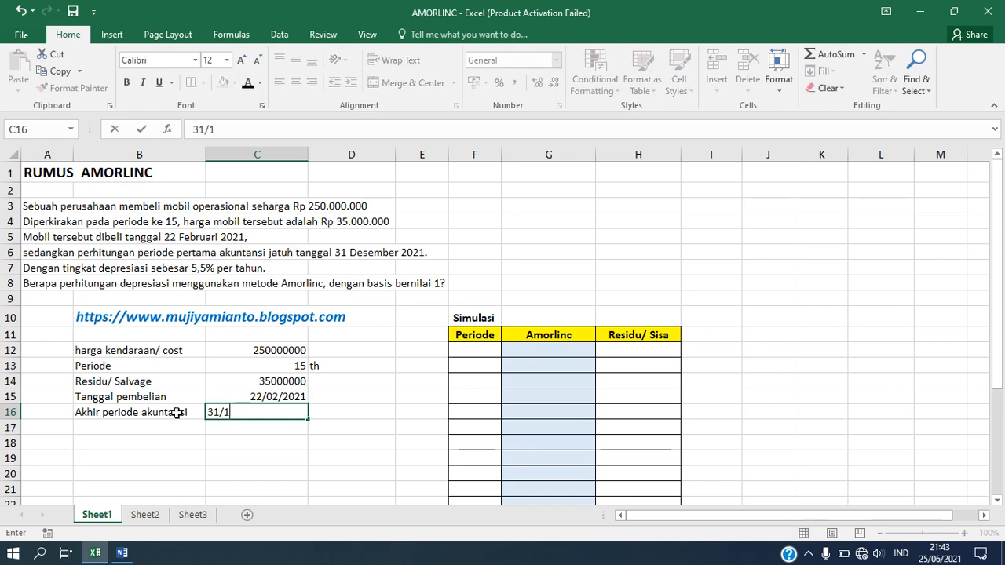
{"action": "type", "text": "2/2021"}
{"action": "key", "text": "Return"}
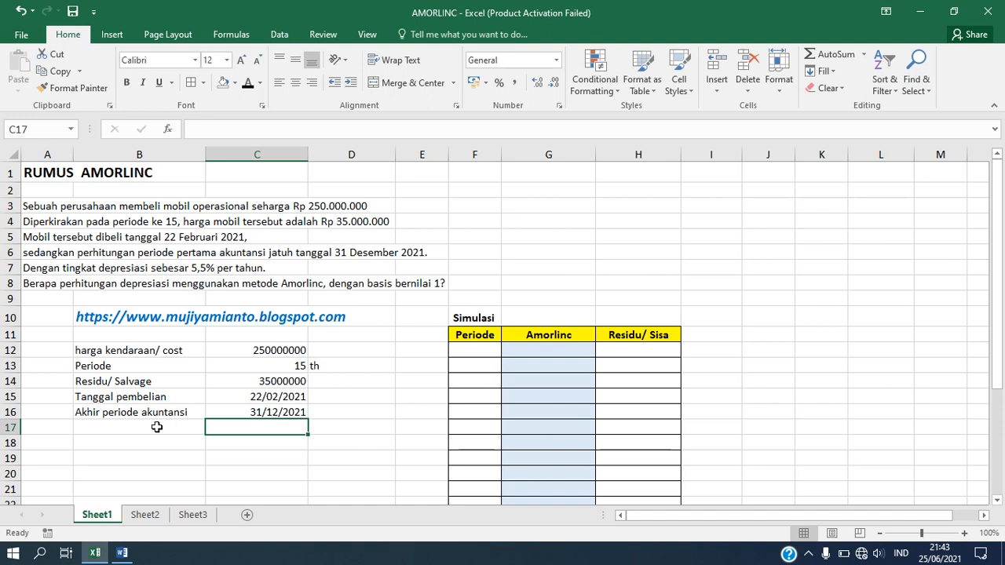
Step: Add a "Rate" row in B17 with the value 5,5% in C17 and the unit "per th" in D17
{"action": "left_click", "coordinate": [157, 427]}
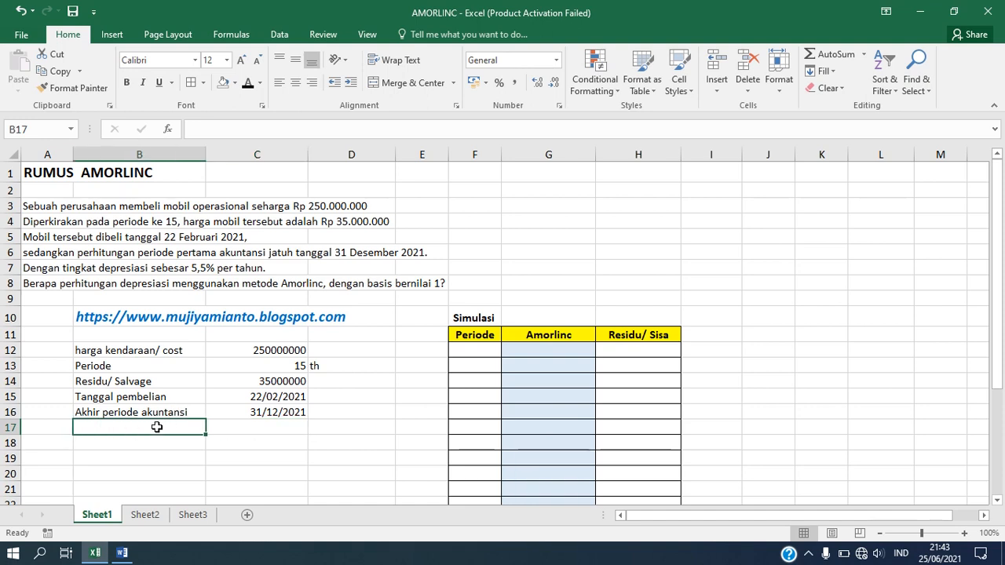
{"action": "type", "text": "Rate"}
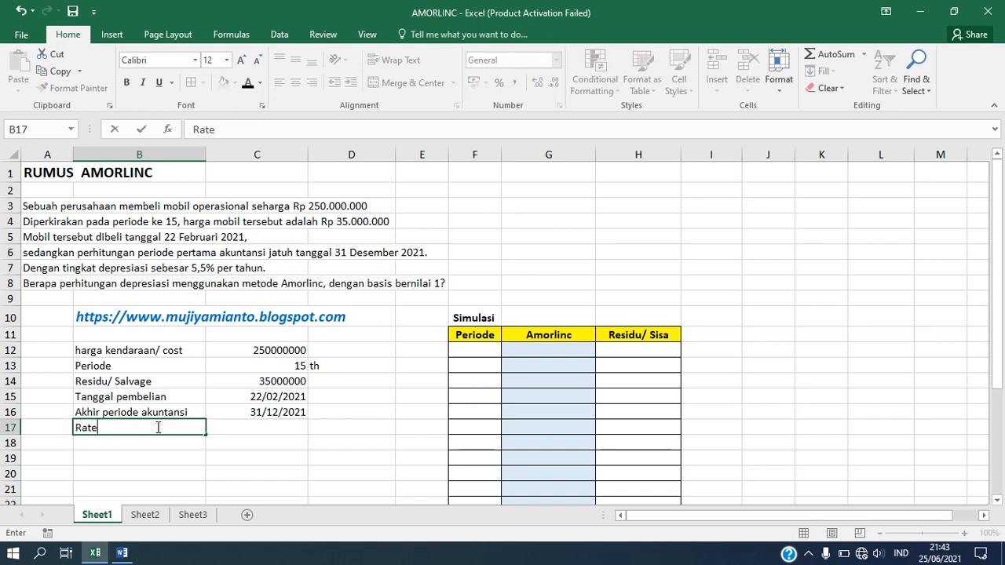
{"action": "key", "text": "Tab"}
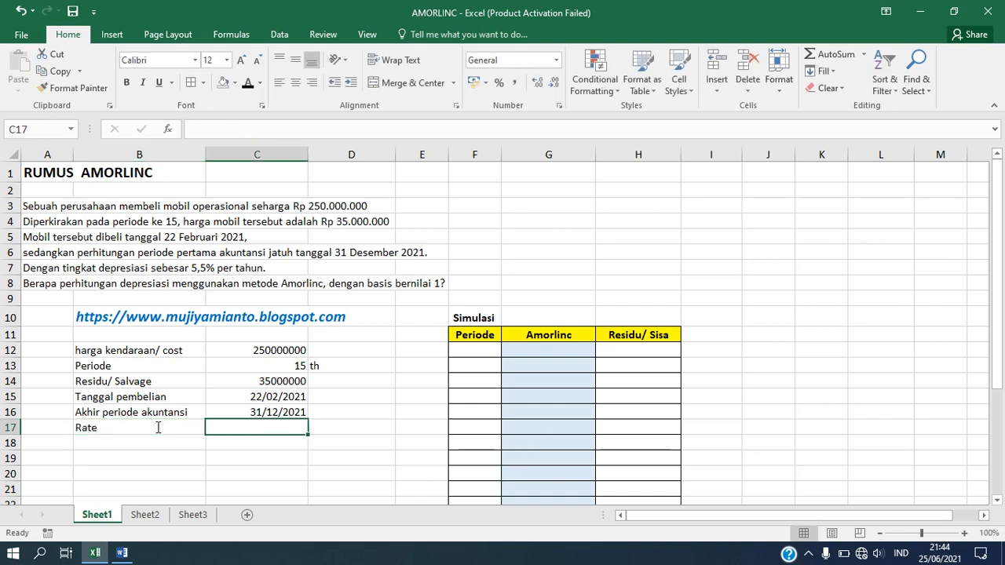
{"action": "type", "text": "5,5%"}
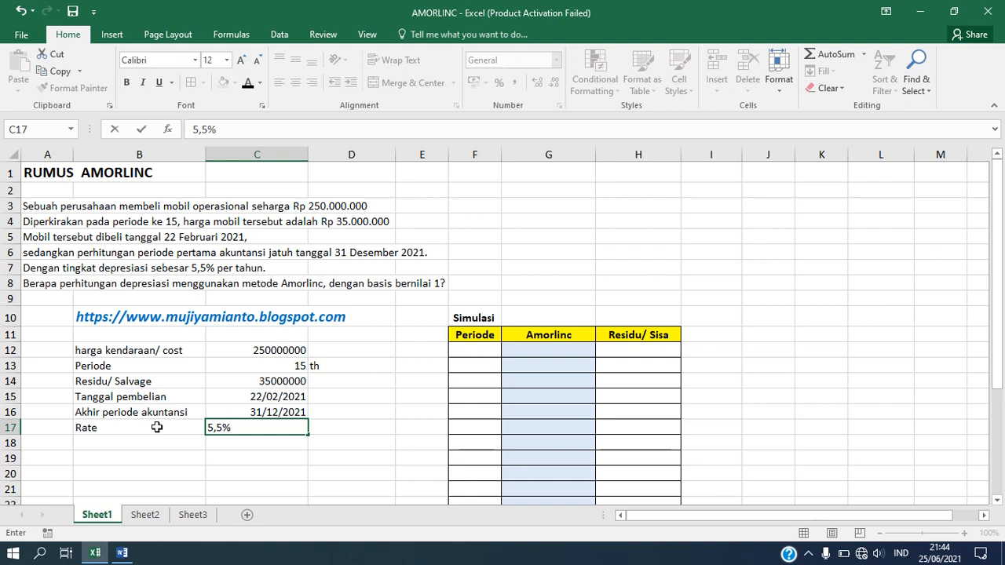
{"action": "key", "text": "Tab"}
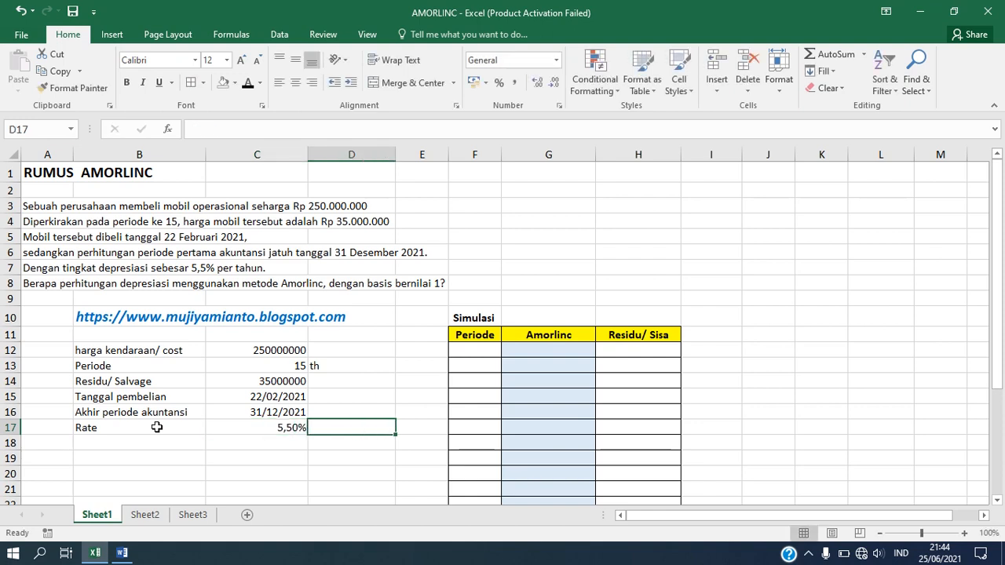
{"action": "type", "text": "per th"}
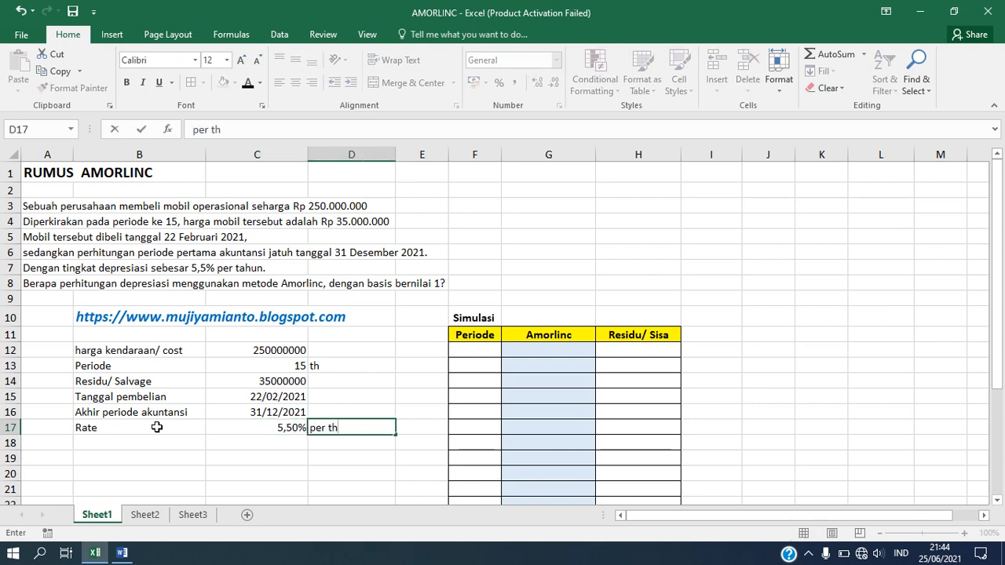
{"action": "key", "text": "Return"}
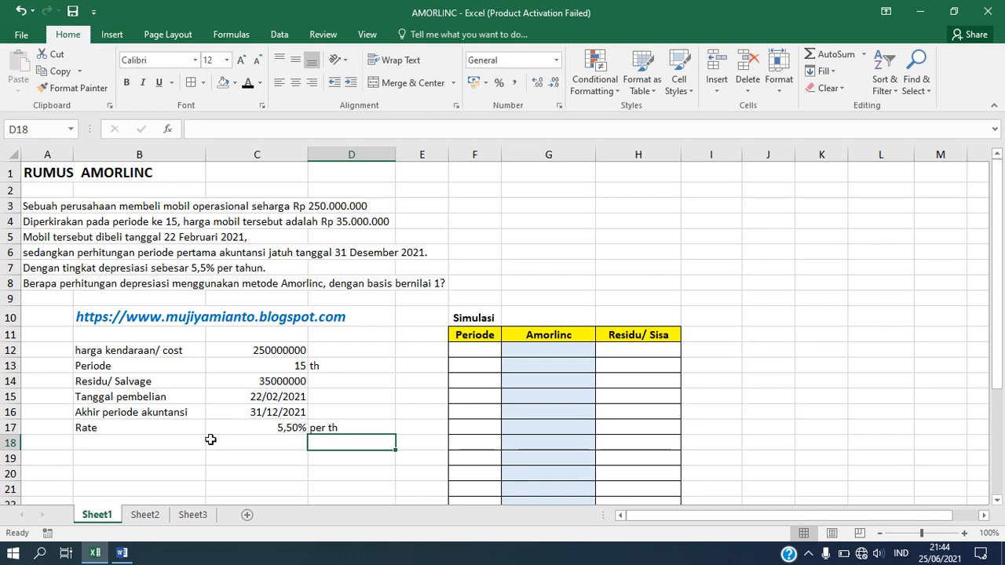
Step: Add a "Basis" row in B18 with the value 1 in C18
{"action": "left_click", "coordinate": [146, 442]}
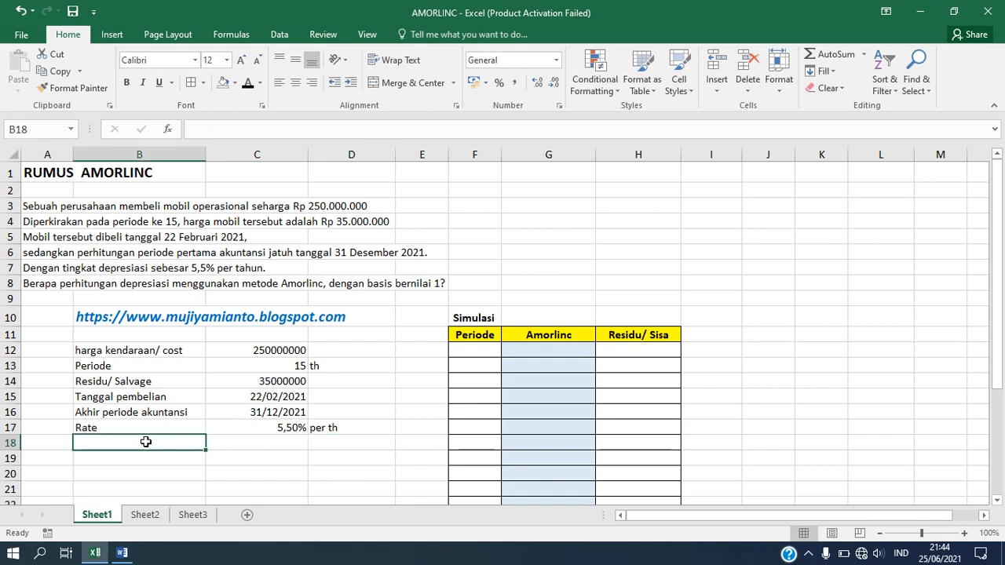
{"action": "type", "text": "Basis"}
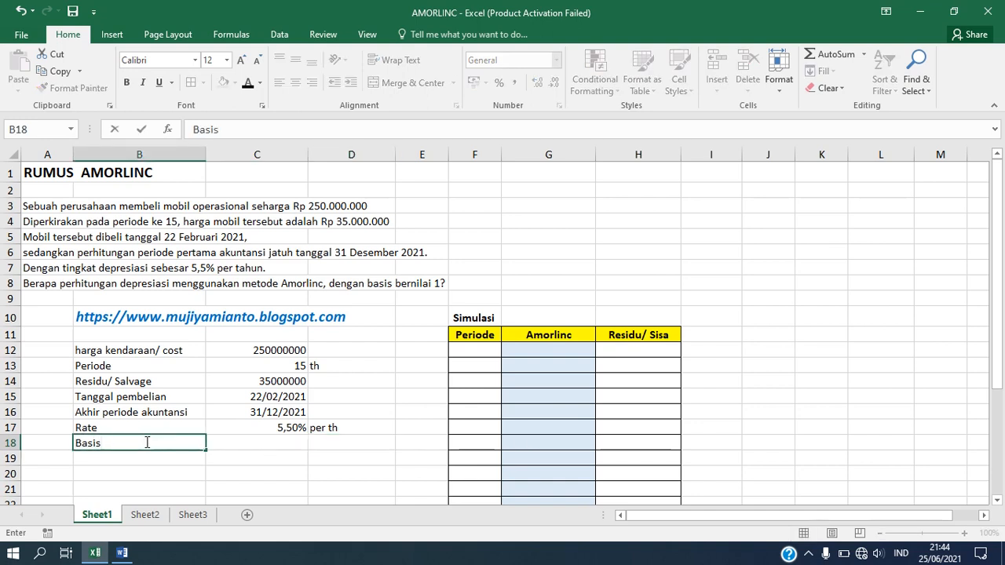
{"action": "key", "text": "Tab"}
{"action": "type", "text": "1"}
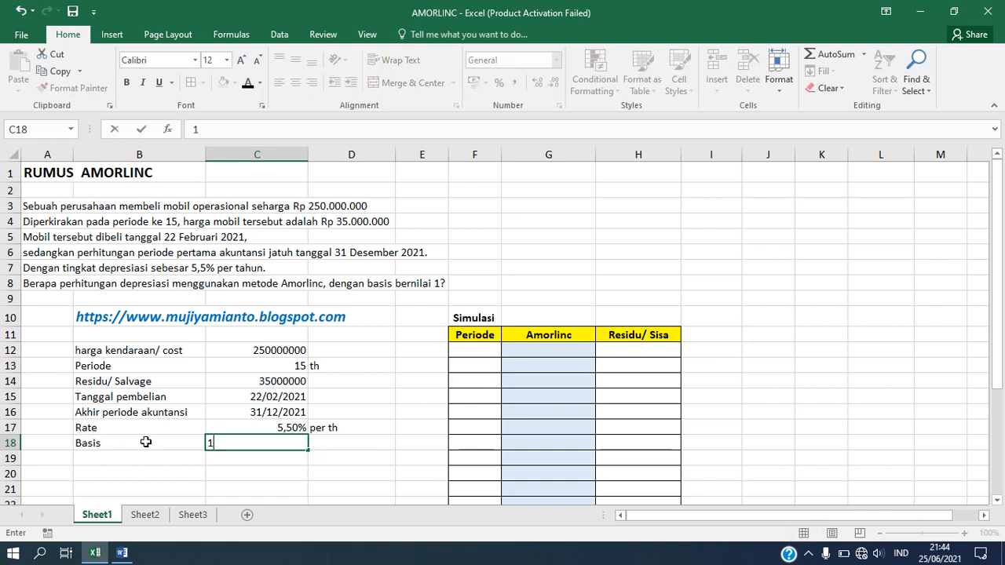
{"action": "key", "text": "Tab"}
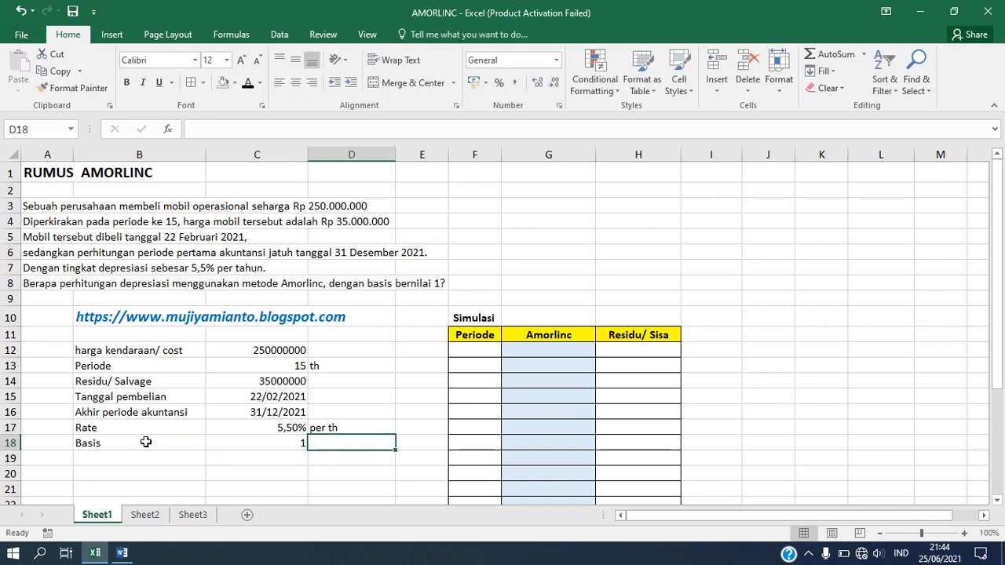
Step: Apply the Accounting number format to the vehicle cost in C12 and the salvage value in C14
{"action": "left_click", "coordinate": [290, 348]}
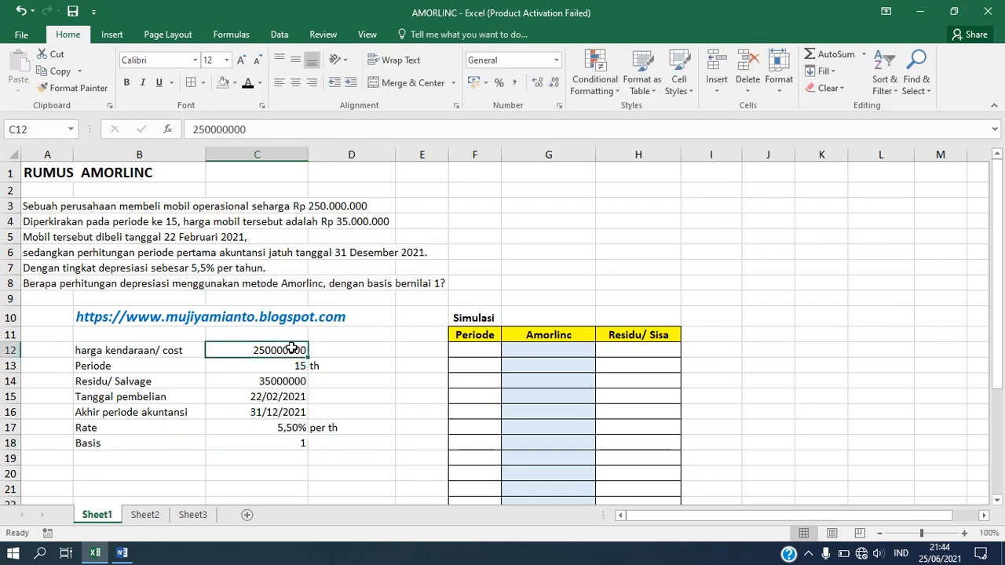
{"action": "left_click", "coordinate": [291, 381], "text": "ctrl"}
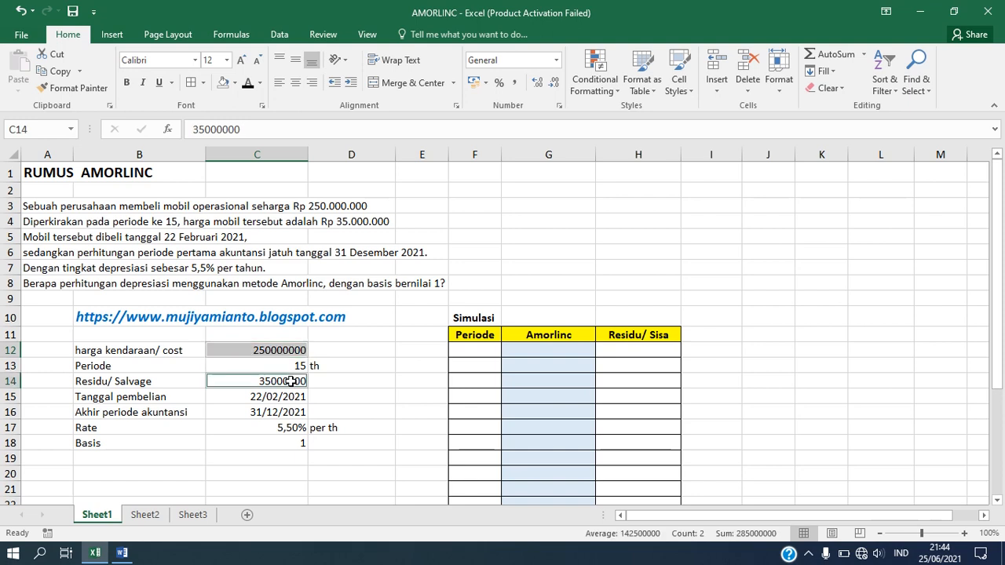
{"action": "left_click", "coordinate": [558, 61]}
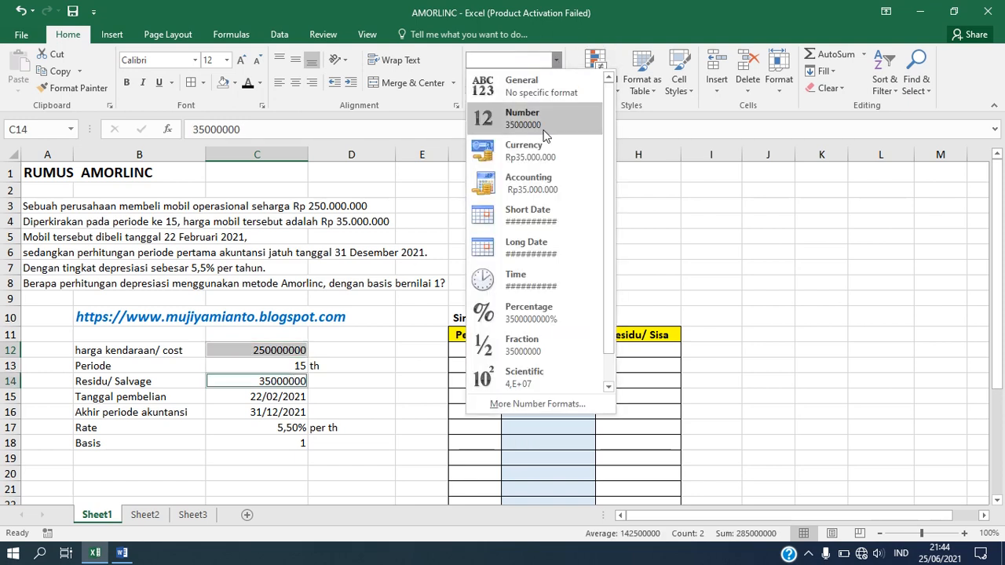
{"action": "left_click", "coordinate": [539, 181]}
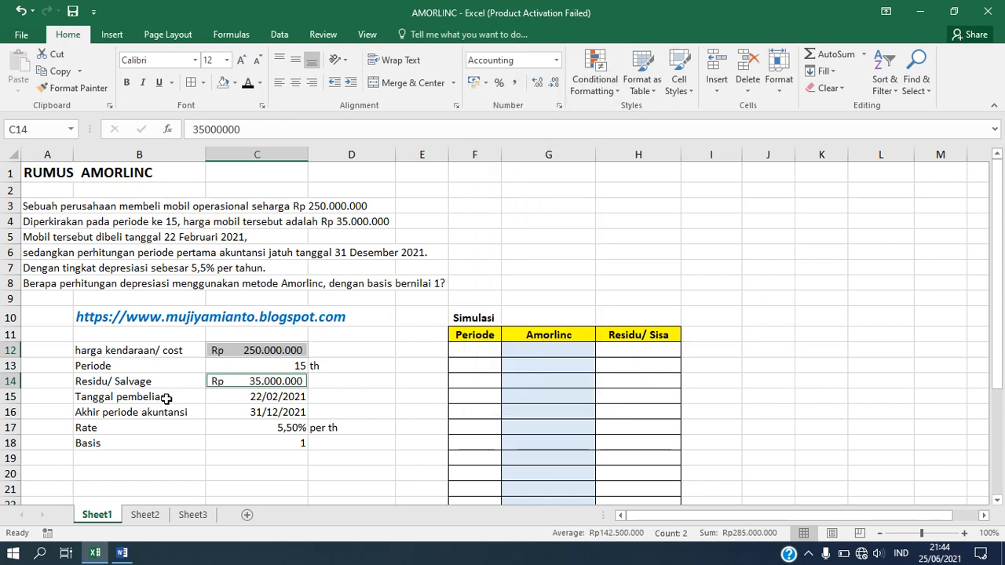
Step: Format the dates in C15 and C16 with the Indonesian locale and the "14 Maret 2012" date type
{"action": "left_click", "coordinate": [255, 394]}
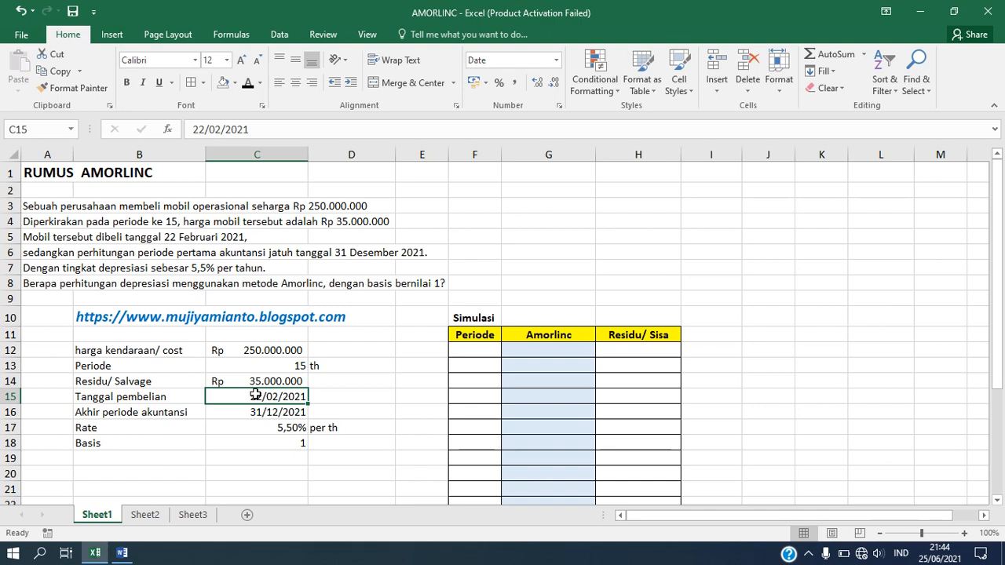
{"action": "left_click", "coordinate": [280, 412], "text": "ctrl"}
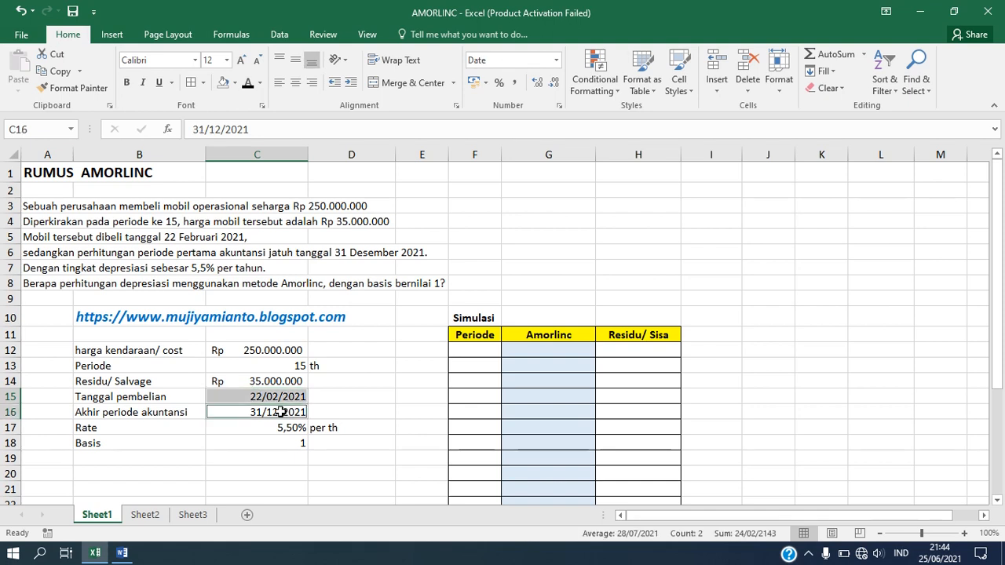
{"action": "left_click", "coordinate": [557, 61]}
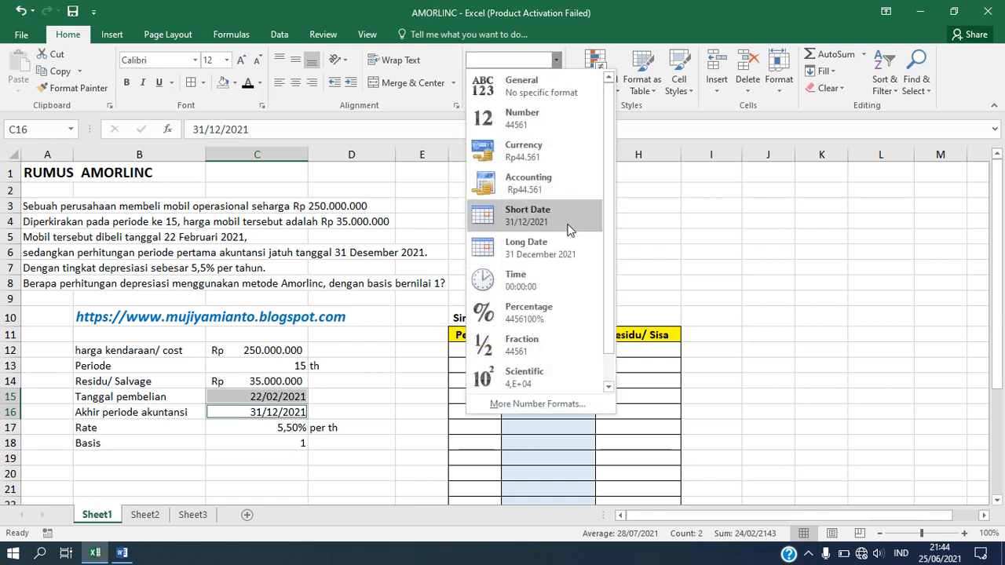
{"action": "left_click", "coordinate": [539, 404]}
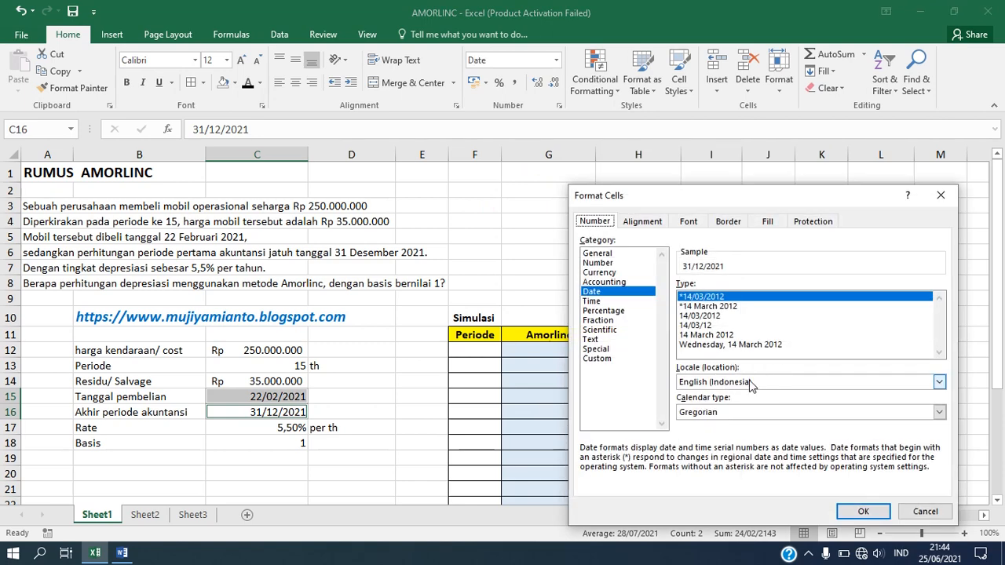
{"action": "left_click", "coordinate": [939, 383]}
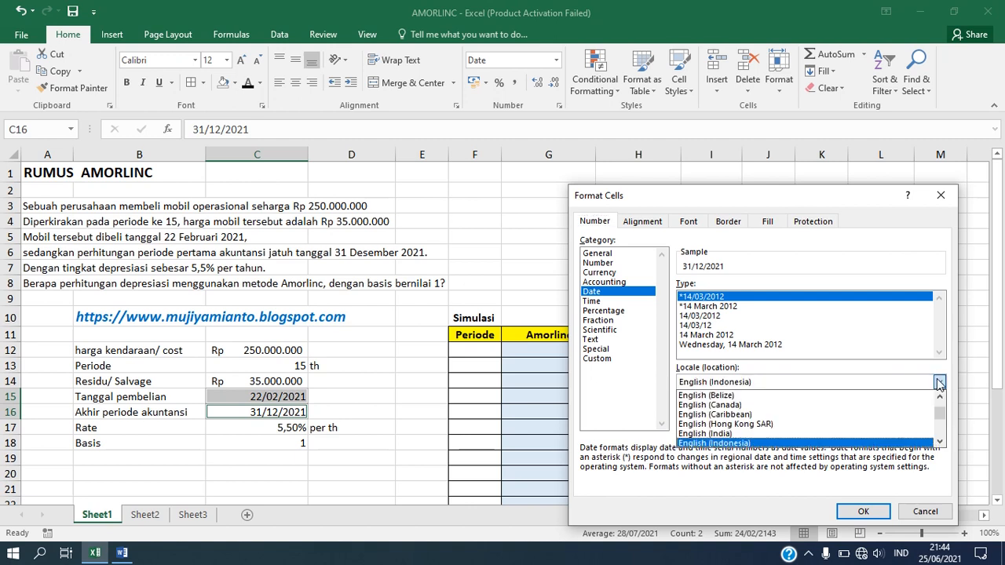
{"action": "left_click", "coordinate": [938, 428]}
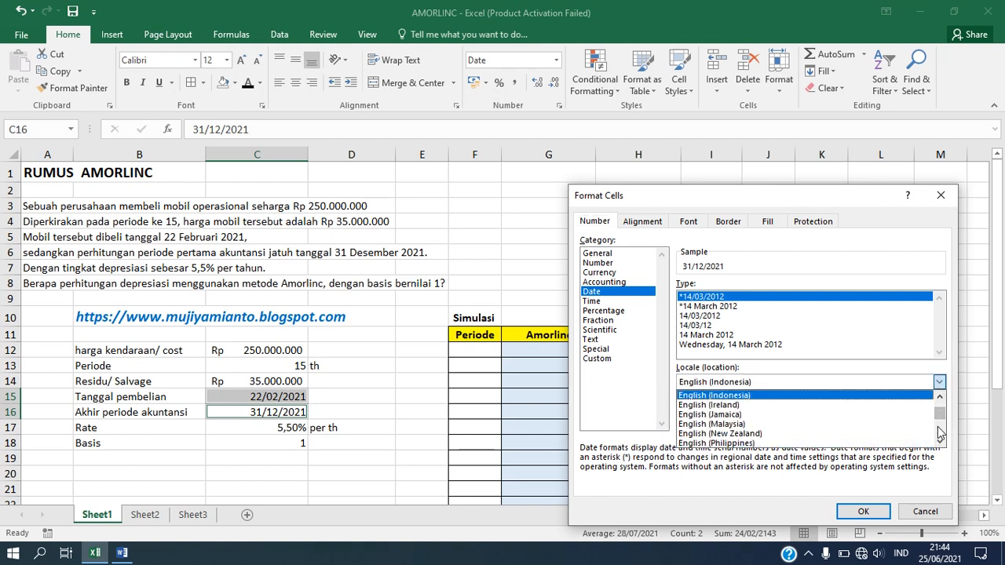
{"action": "left_click", "coordinate": [940, 433]}
{"action": "left_click", "coordinate": [940, 434]}
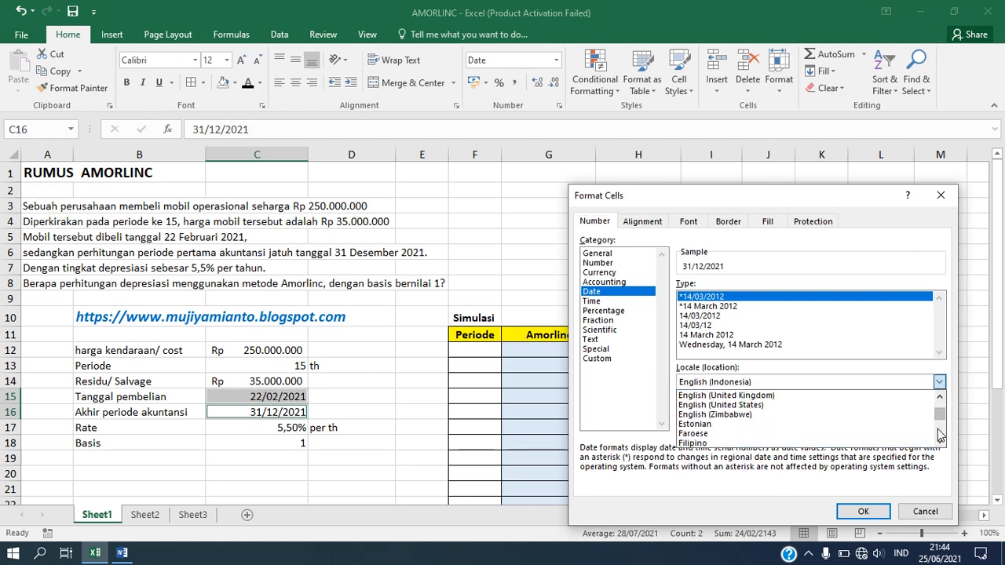
{"action": "left_click", "coordinate": [939, 434]}
{"action": "left_click", "coordinate": [939, 434]}
{"action": "left_click", "coordinate": [940, 434]}
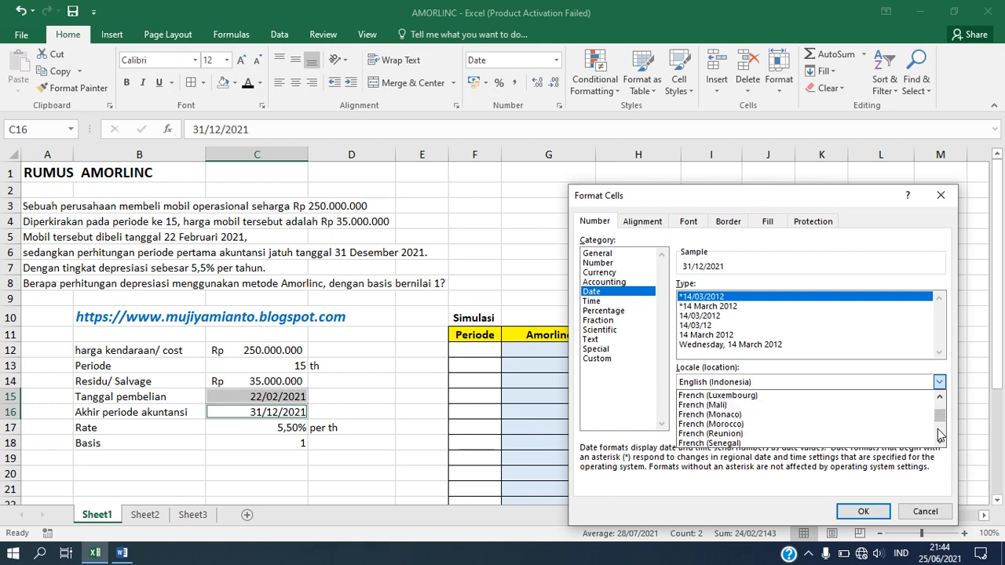
{"action": "left_click", "coordinate": [939, 434]}
{"action": "left_click", "coordinate": [940, 434]}
{"action": "left_click", "coordinate": [940, 434]}
{"action": "left_click", "coordinate": [940, 434]}
{"action": "left_click", "coordinate": [940, 434]}
{"action": "left_click", "coordinate": [940, 435]}
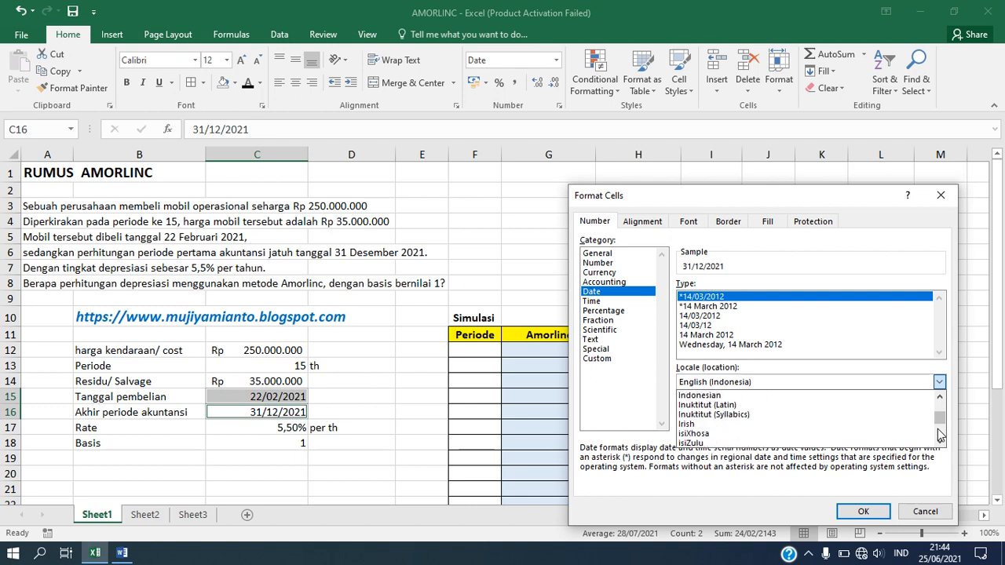
{"action": "left_click", "coordinate": [771, 397]}
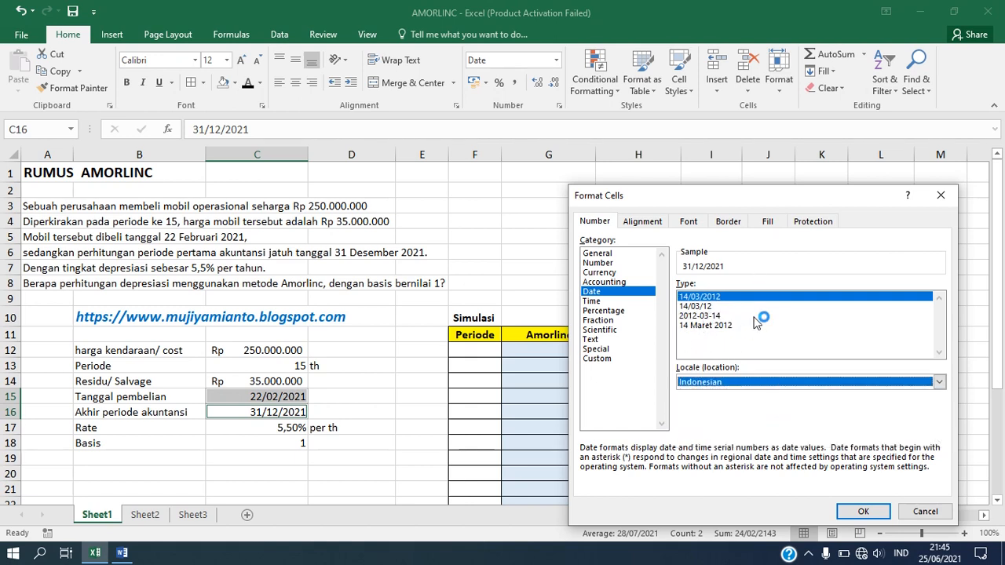
{"action": "left_click", "coordinate": [714, 328]}
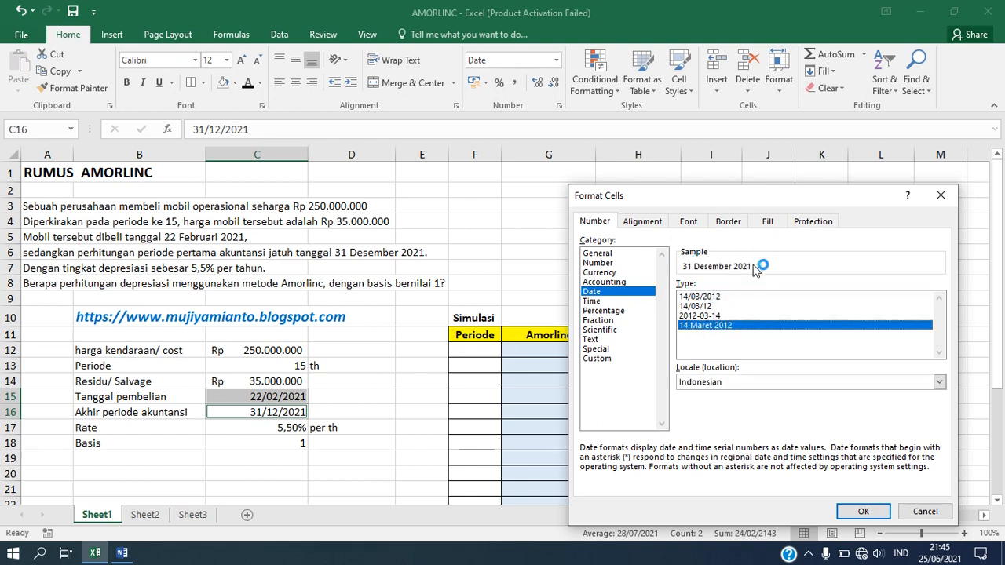
{"action": "left_click", "coordinate": [862, 512]}
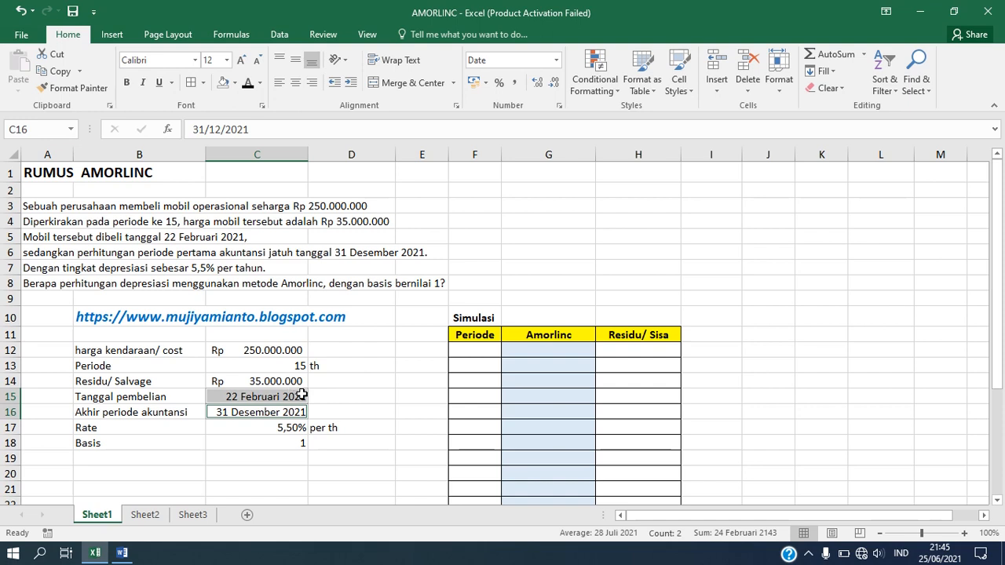
Step: Try entering the purchase date as "22 februari" in D15, and clear that cell again
{"action": "left_click", "coordinate": [345, 396]}
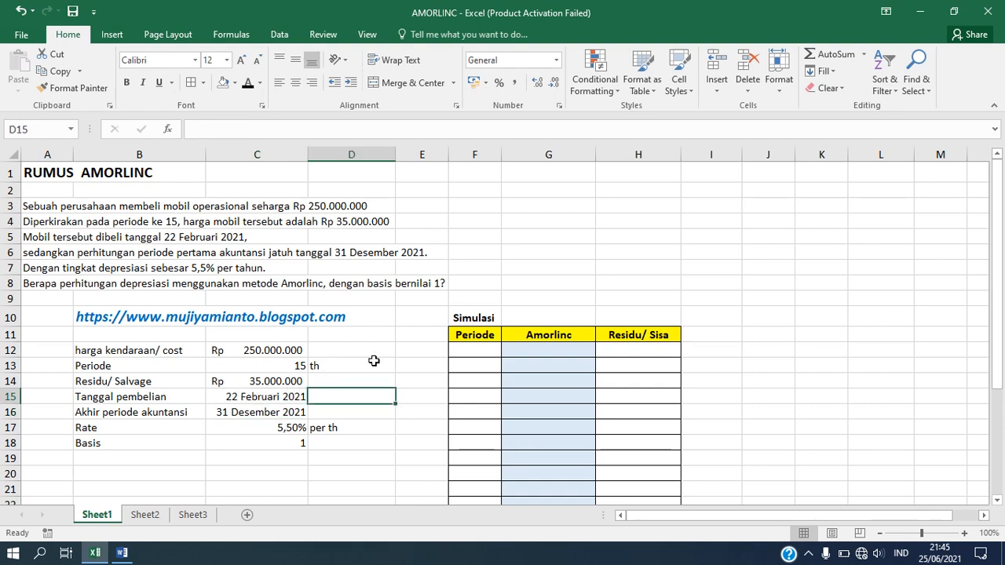
{"action": "type", "text": "22 fe"}
{"action": "key", "text": "BackSpace"}
{"action": "key", "text": "BackSpace"}
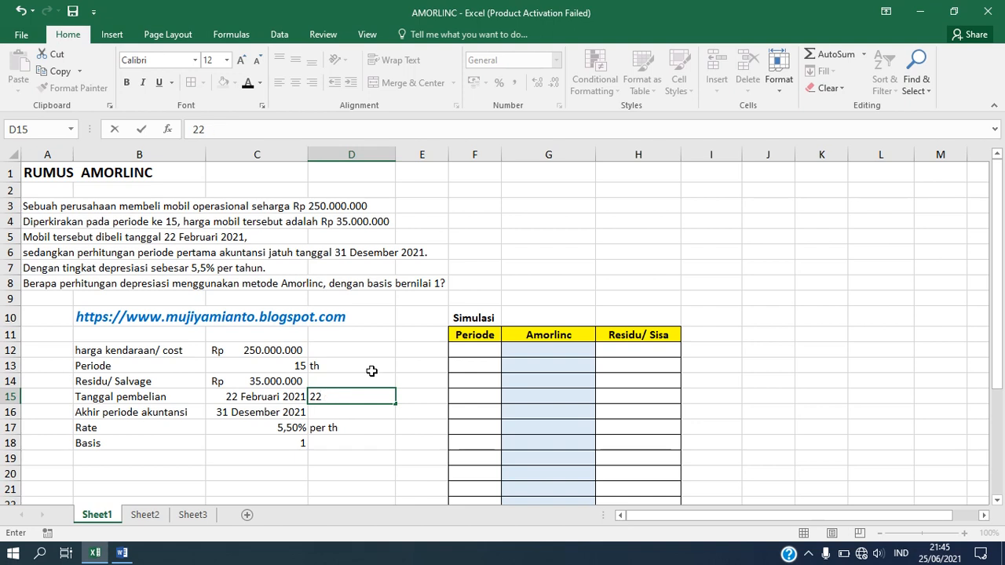
{"action": "type", "text": "februari"}
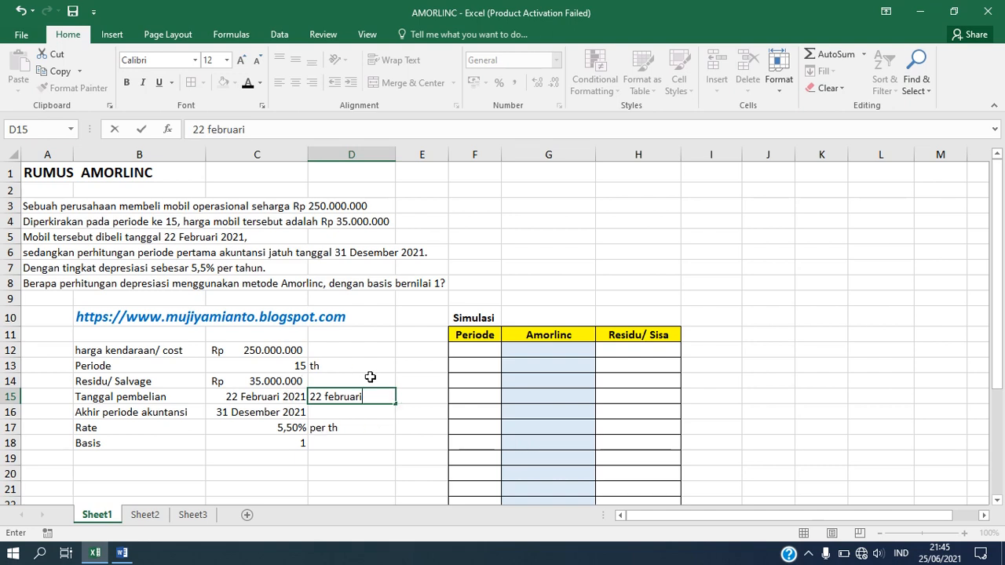
{"action": "key", "text": "Return"}
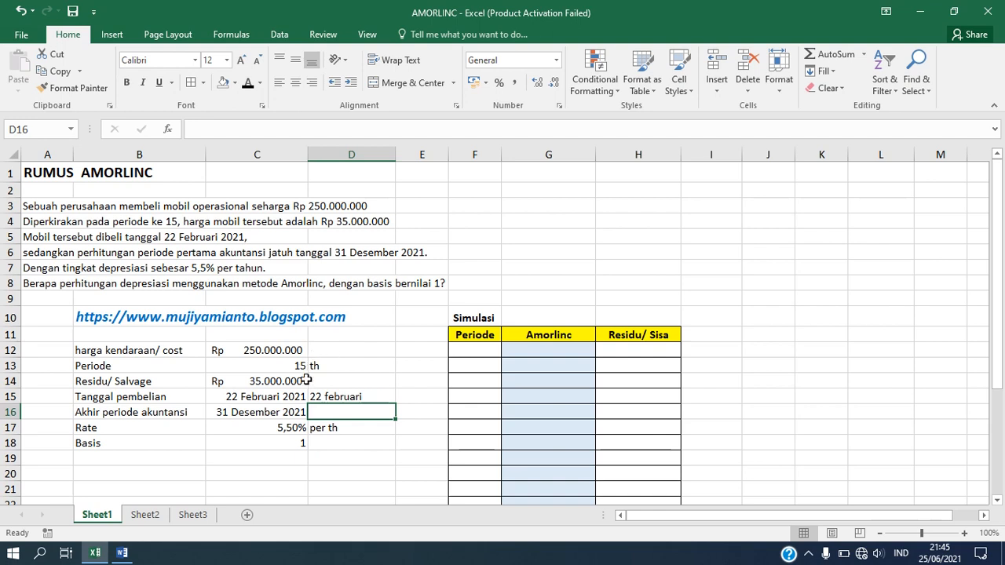
{"action": "left_click", "coordinate": [353, 397]}
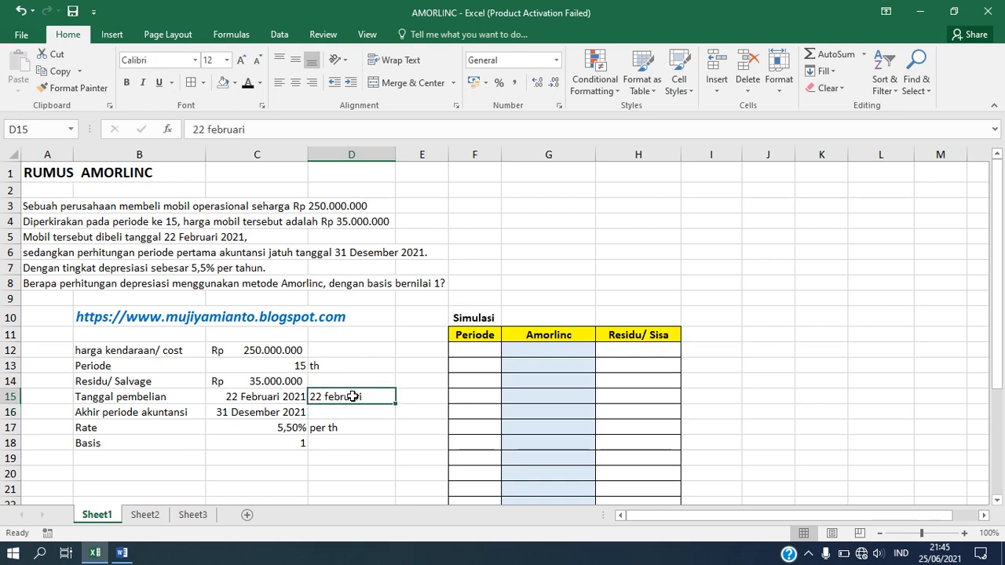
{"action": "key", "text": "Delete"}
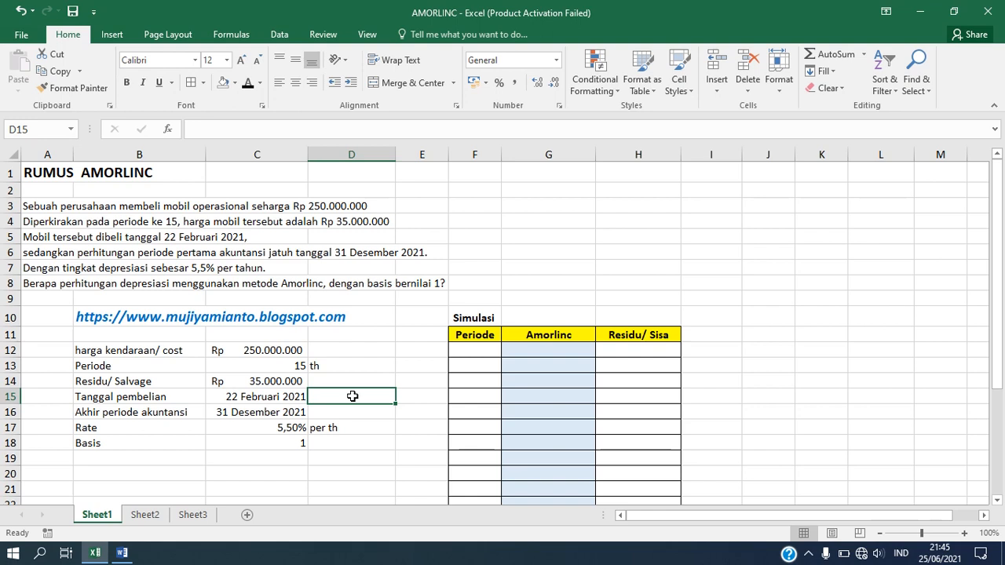
Step: Label cell B21 "Depresiasi 15"
{"action": "left_click", "coordinate": [121, 489]}
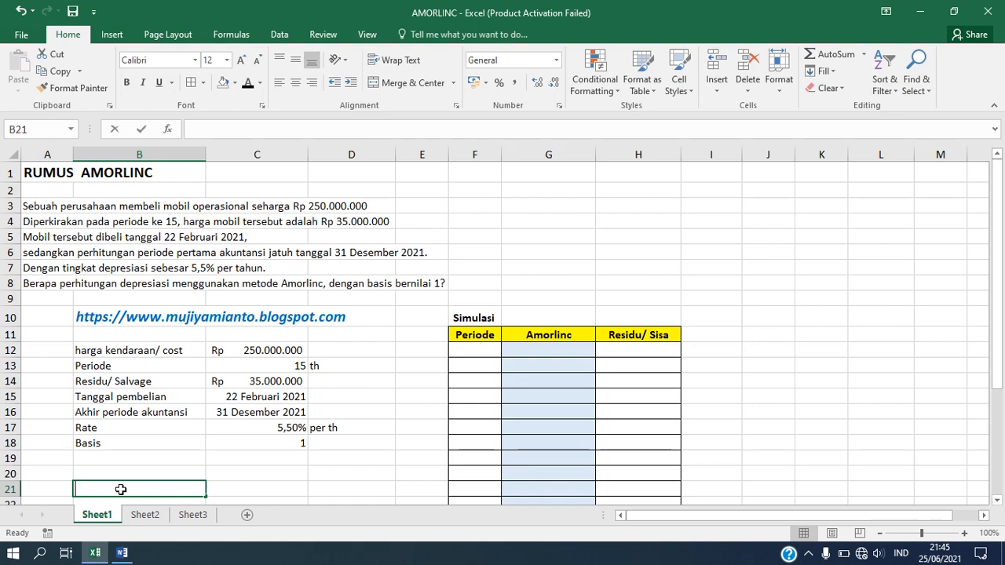
{"action": "type", "text": "Depresi"}
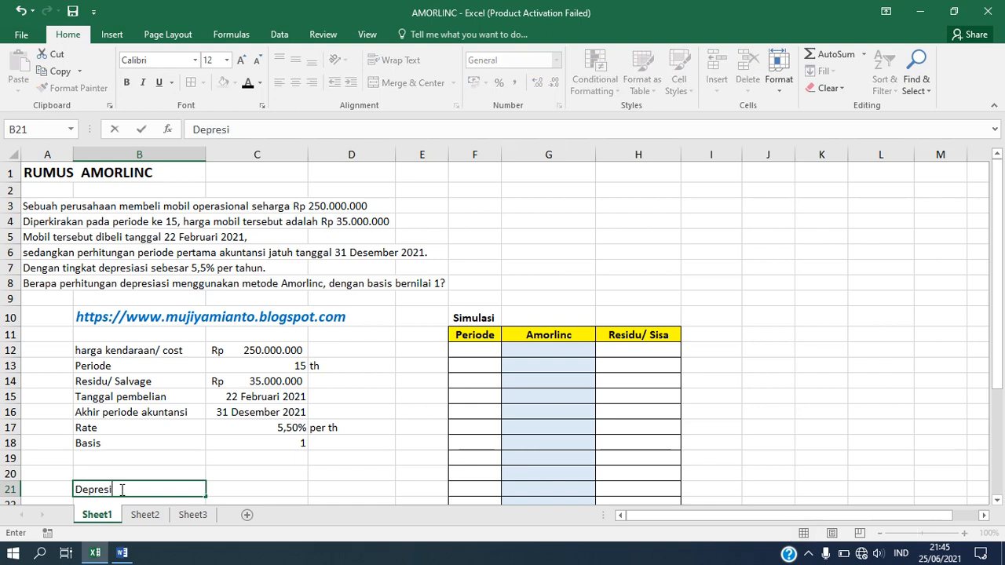
{"action": "type", "text": "asi 15"}
{"action": "key", "text": "Tab"}
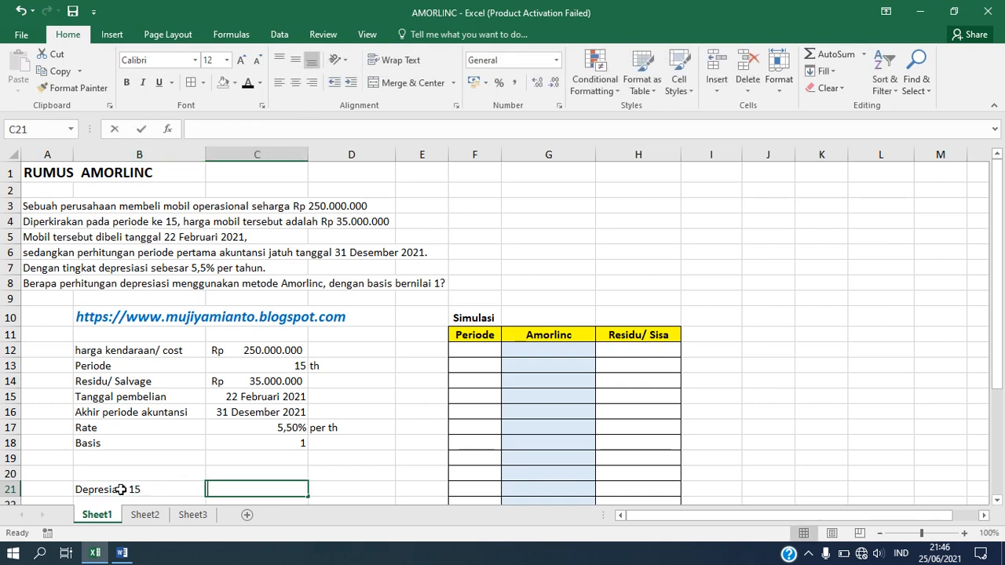
Step: Calculate the period 15 depreciation in C21 with the formula =AMORLINC(C12;C15;C16;C14;C13;C17;C18)
{"action": "type", "text": "=AM"}
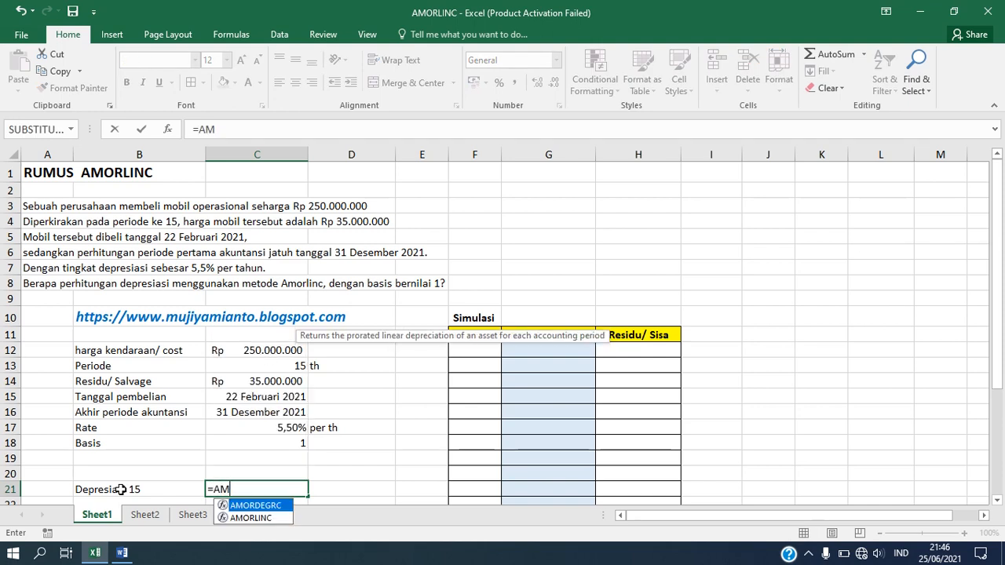
{"action": "type", "text": "ORLINC("}
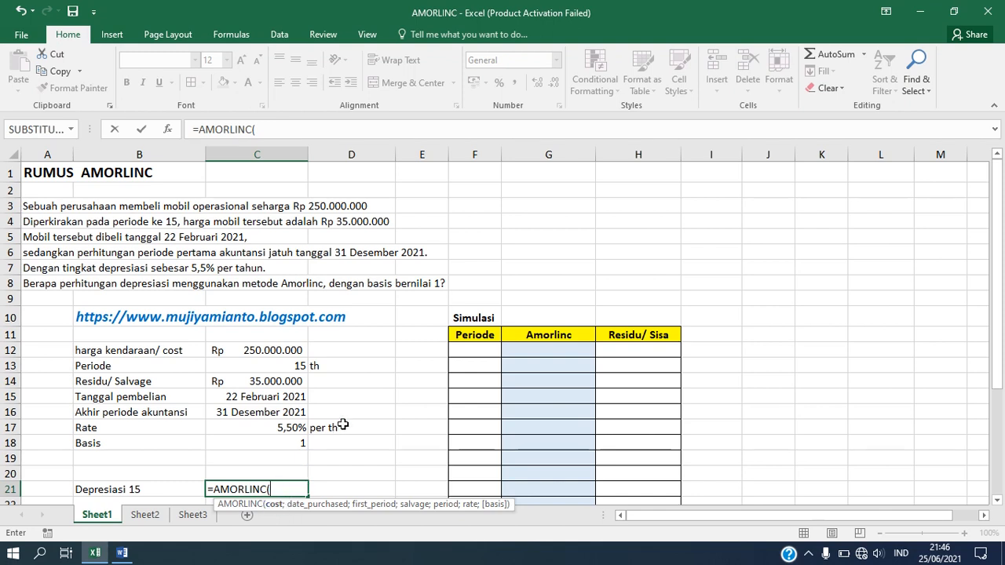
{"action": "left_click", "coordinate": [258, 350]}
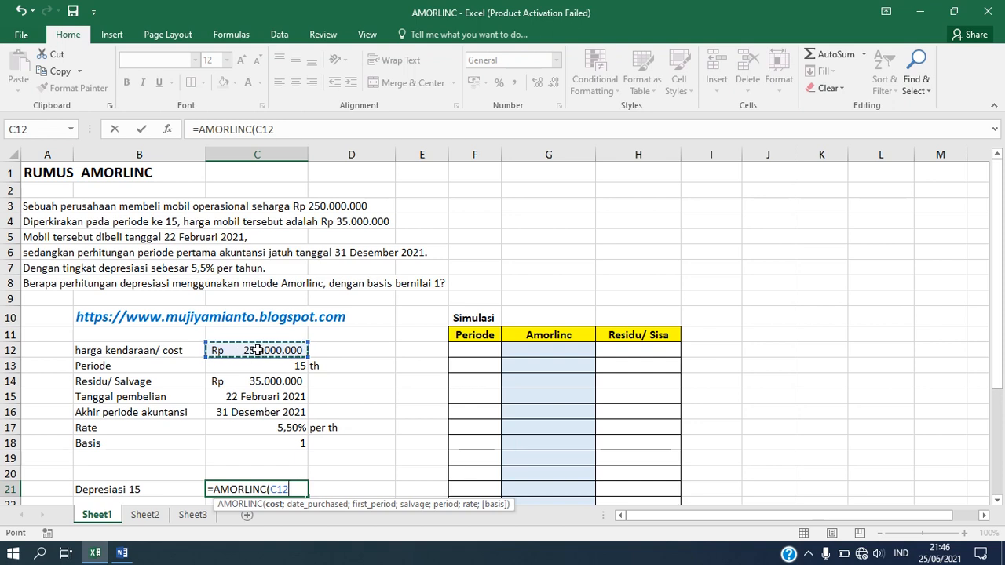
{"action": "type", "text": ";"}
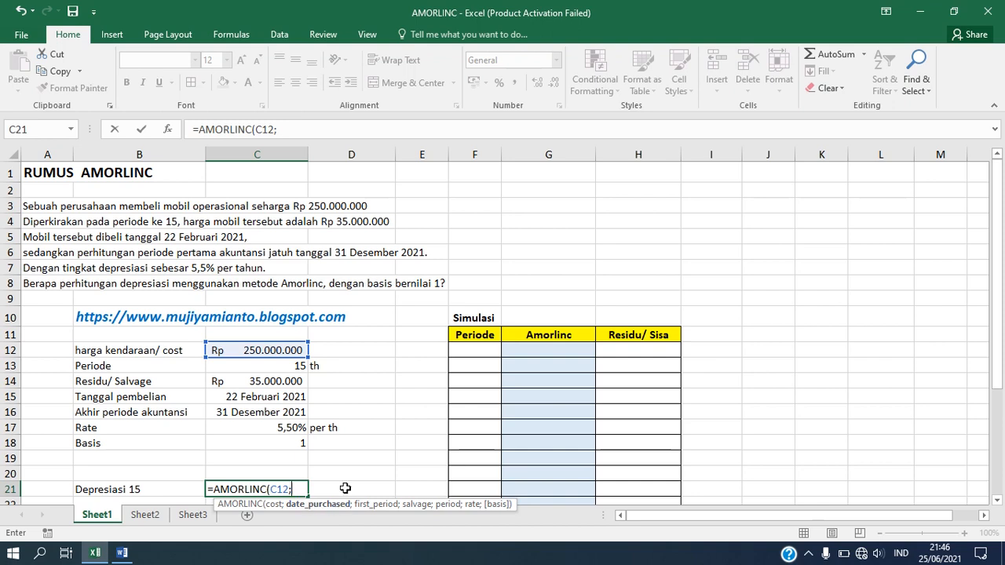
{"action": "left_click", "coordinate": [260, 398]}
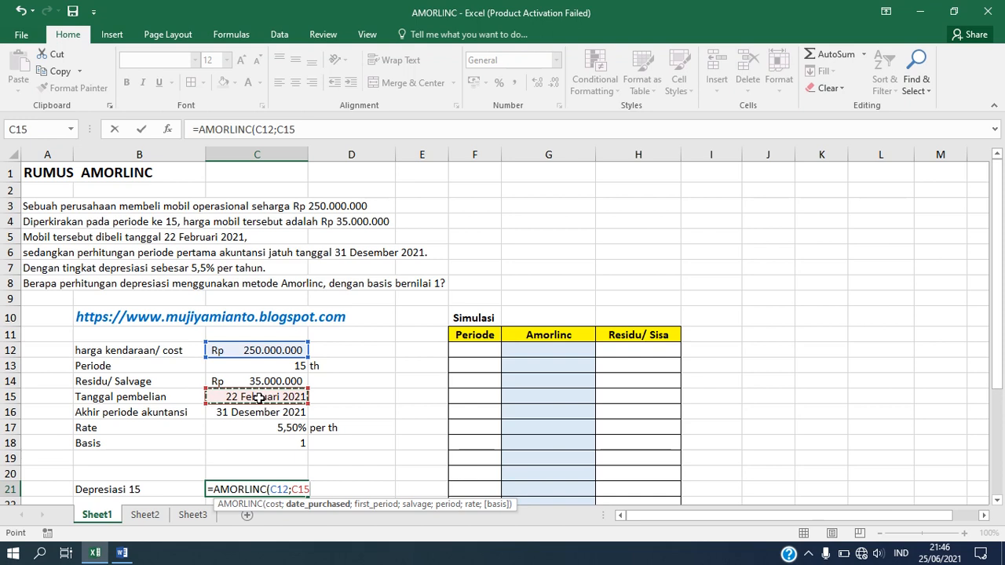
{"action": "type", "text": ";"}
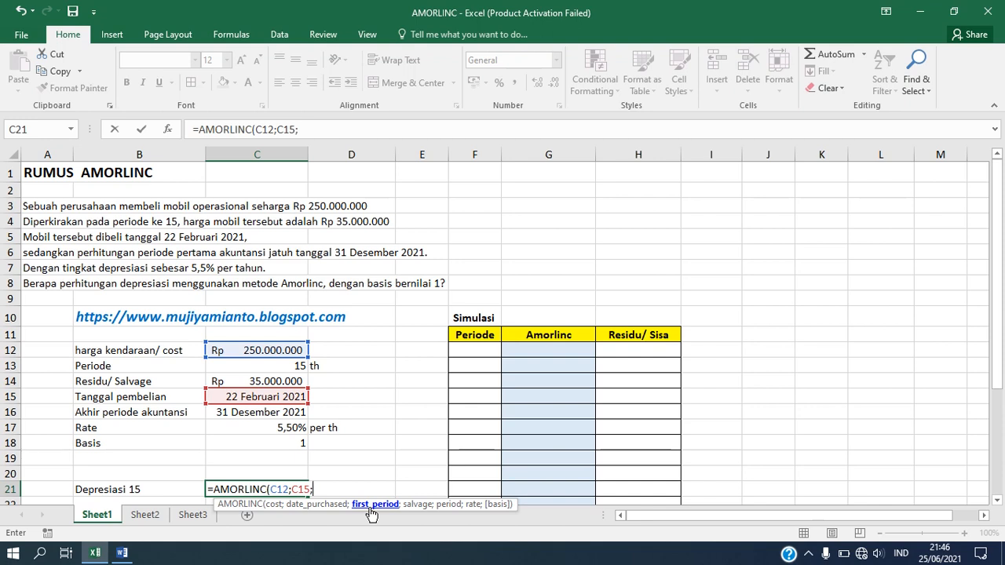
{"action": "left_click", "coordinate": [266, 411]}
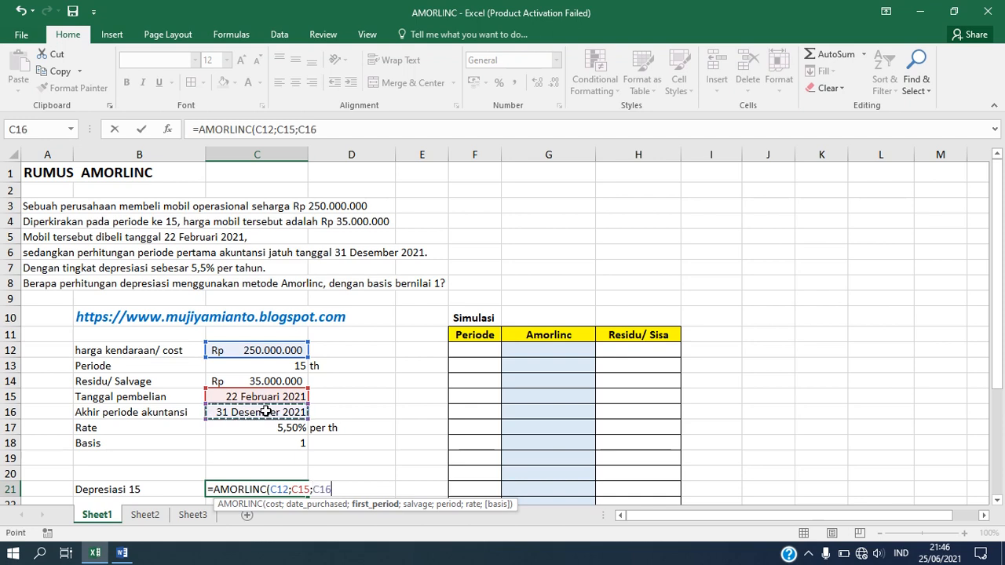
{"action": "type", "text": ";"}
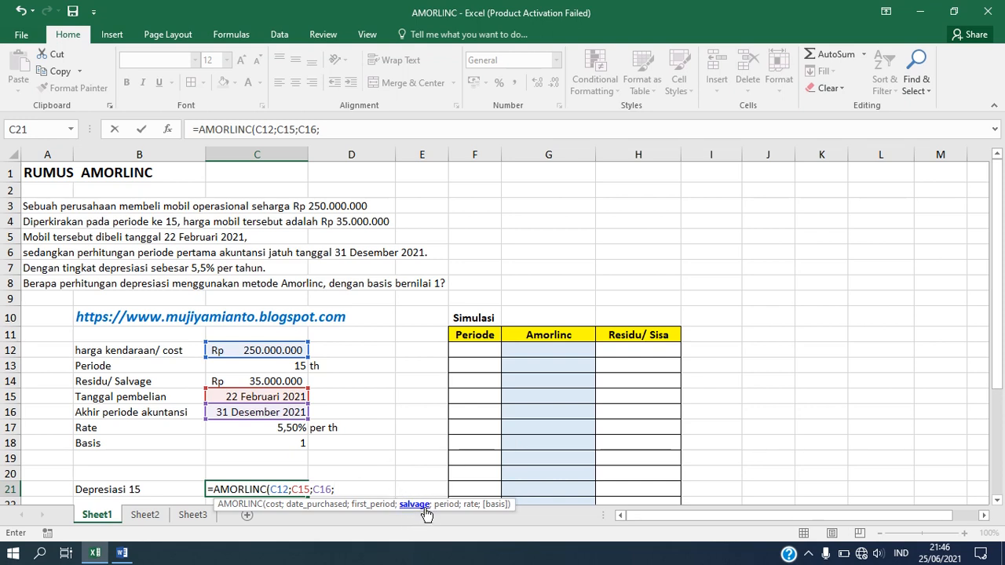
{"action": "left_click", "coordinate": [292, 380]}
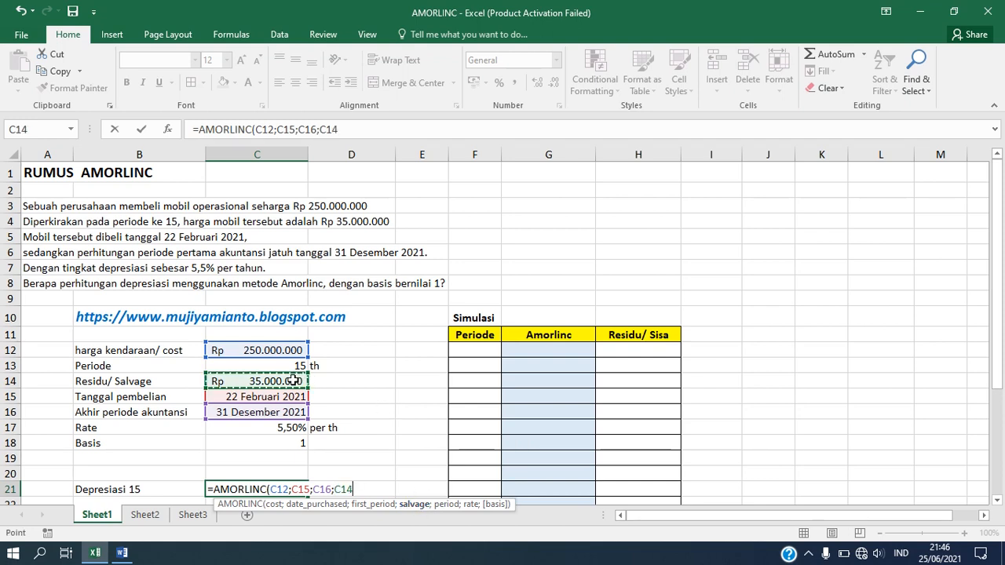
{"action": "type", "text": ";"}
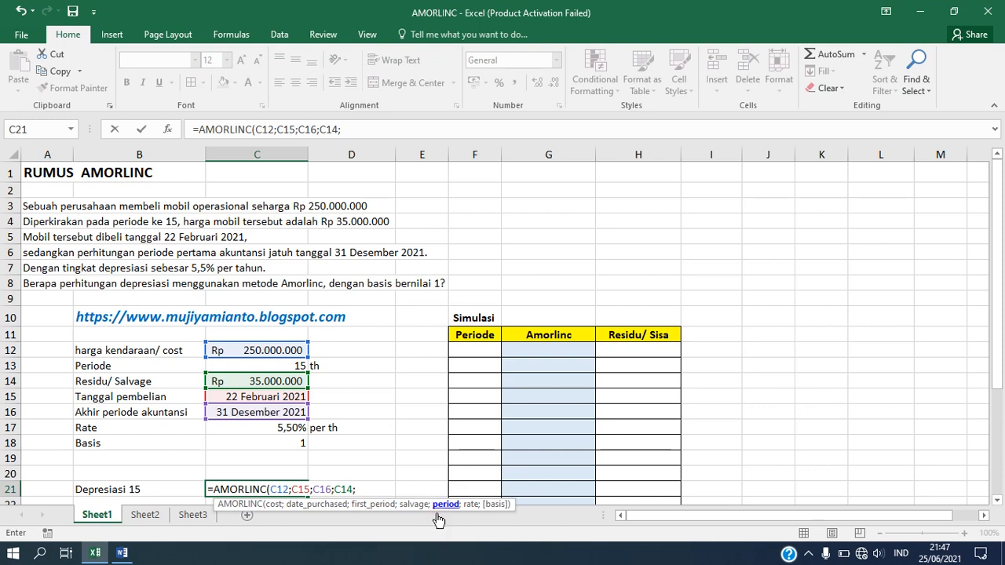
{"action": "left_click", "coordinate": [287, 366]}
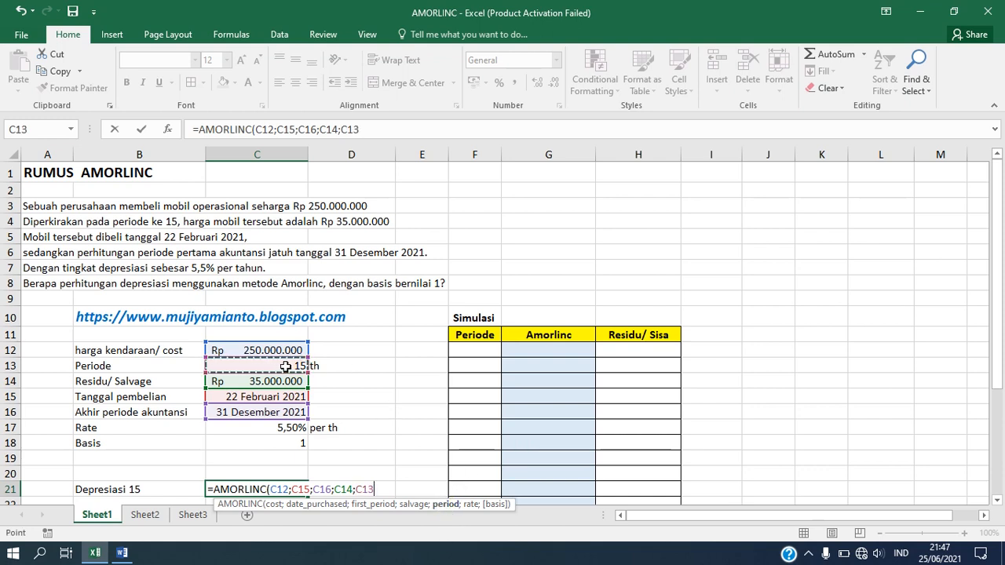
{"action": "type", "text": ";"}
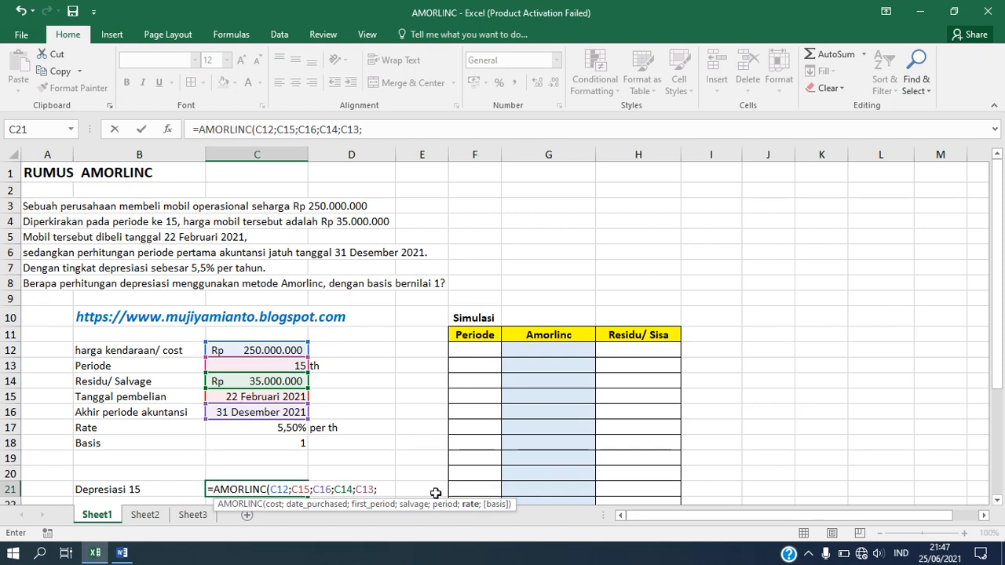
{"action": "left_click", "coordinate": [288, 432]}
{"action": "type", "text": ";"}
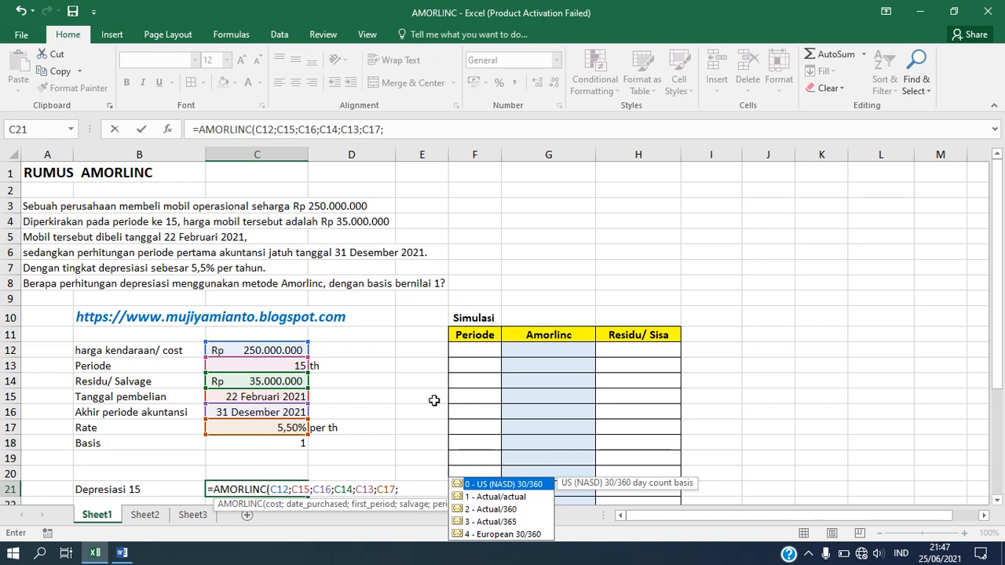
{"action": "left_click", "coordinate": [281, 444]}
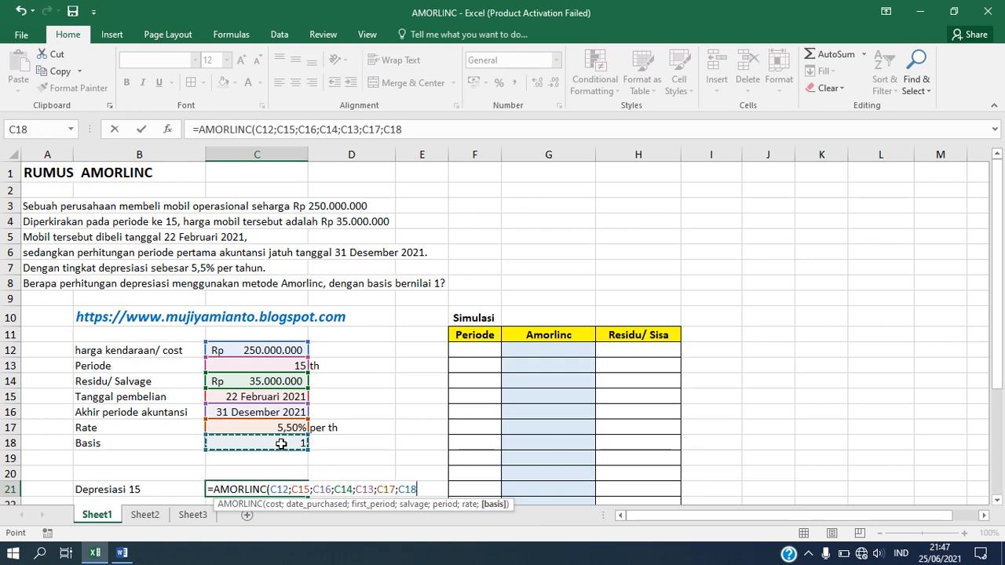
{"action": "type", "text": ")"}
{"action": "key", "text": "Return"}
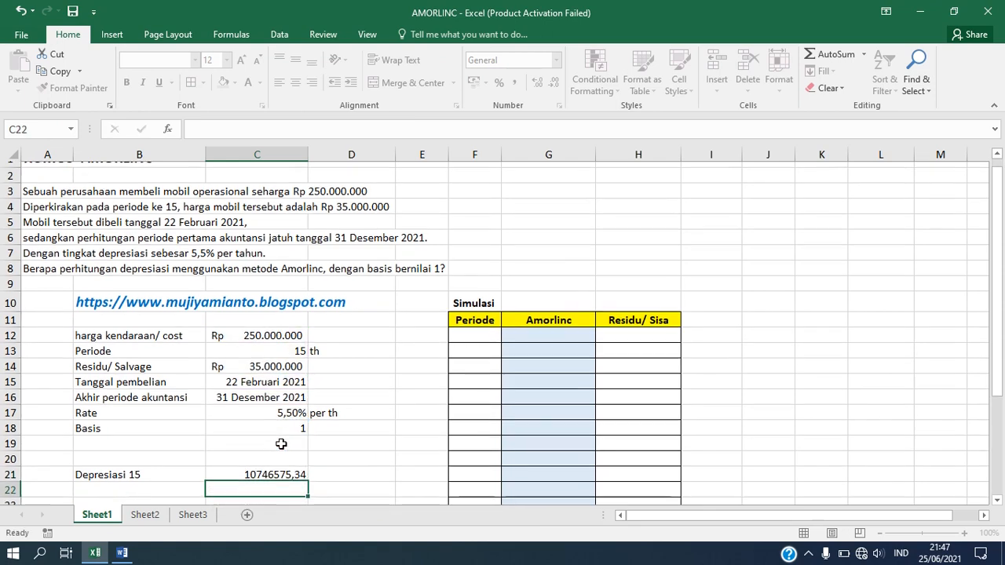
Step: Format the depreciation result in C21 with the Accounting number format, bold text and a red font colour
{"action": "left_click", "coordinate": [267, 468]}
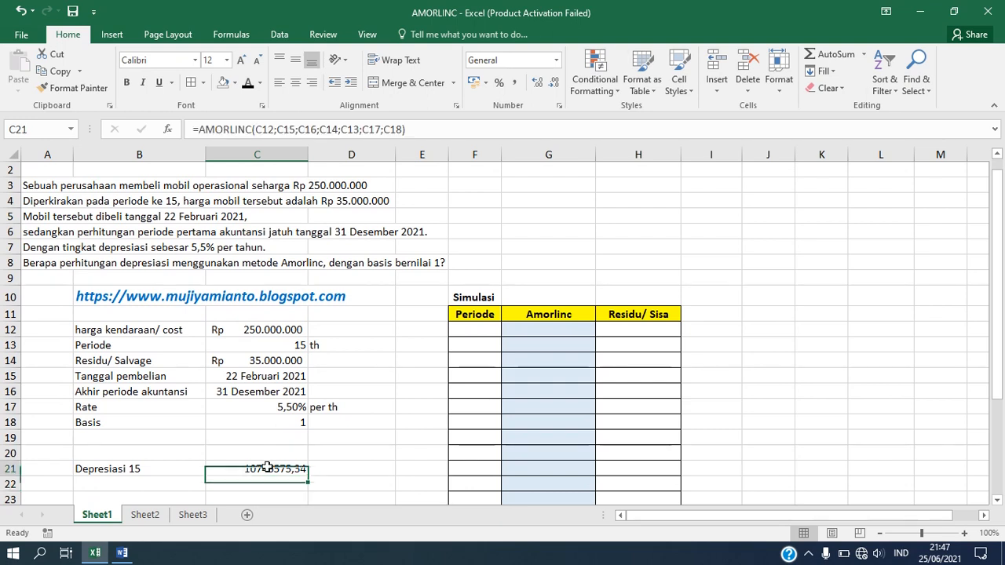
{"action": "left_click", "coordinate": [556, 59]}
{"action": "left_click", "coordinate": [538, 196]}
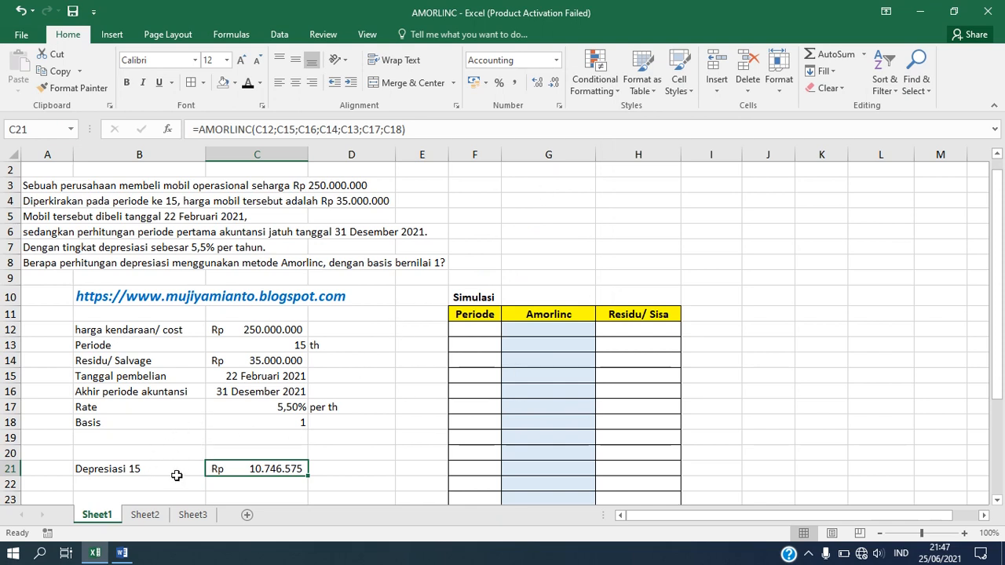
{"action": "left_click", "coordinate": [128, 82]}
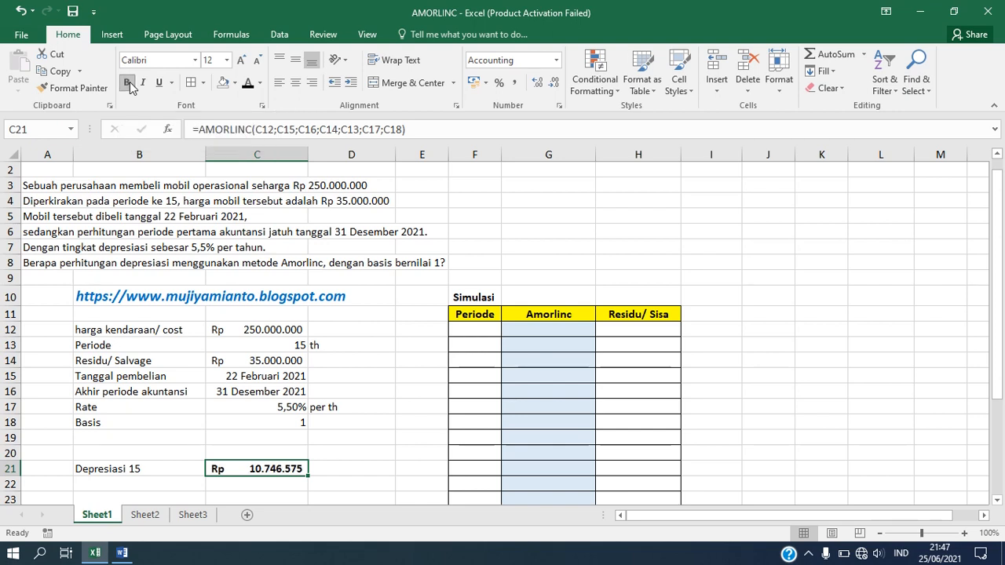
{"action": "left_click", "coordinate": [262, 82]}
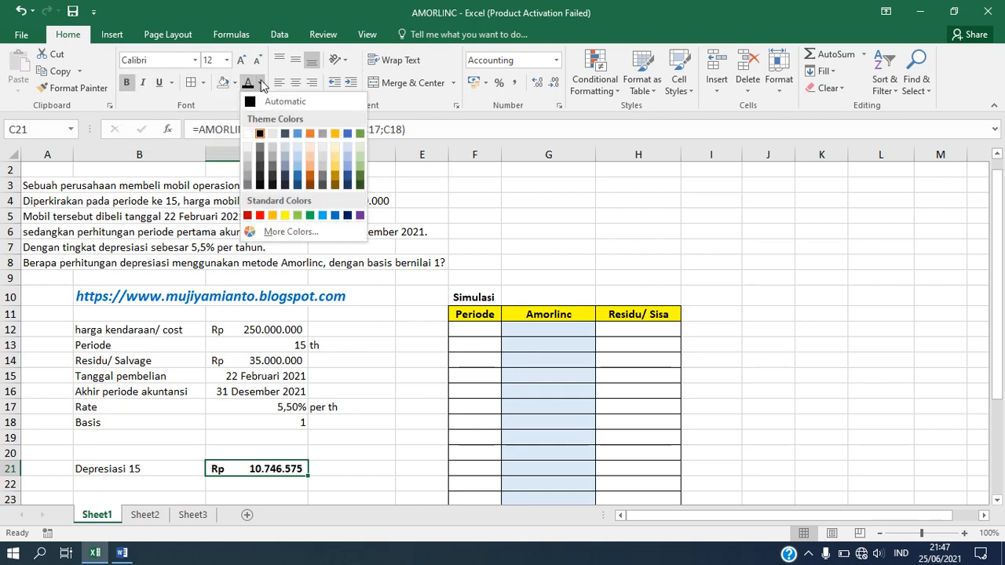
{"action": "left_click", "coordinate": [261, 216]}
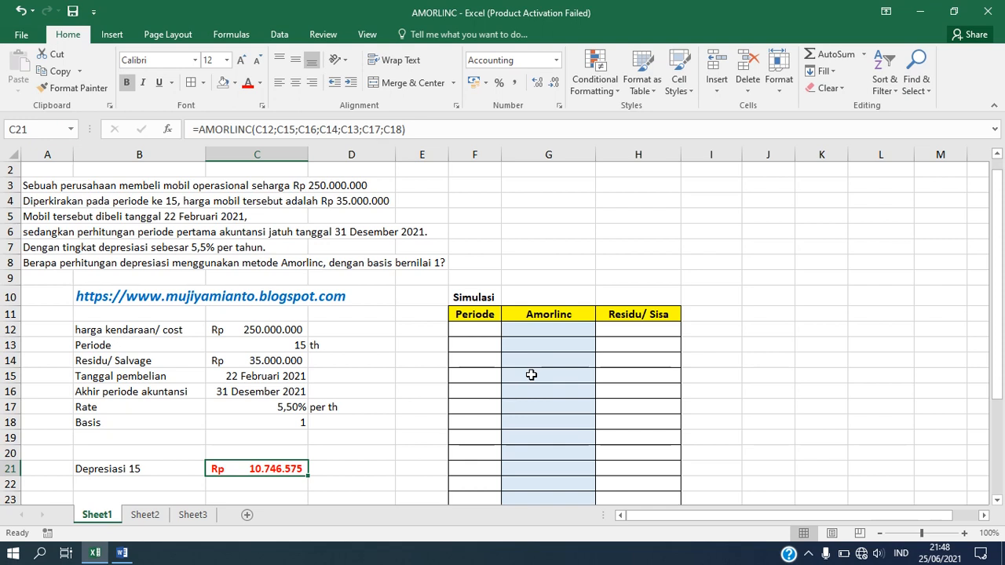
Step: Number the Periode column of the simulation table from 0 in F12 to 16 in F28 as a filled series
{"action": "left_click", "coordinate": [482, 333]}
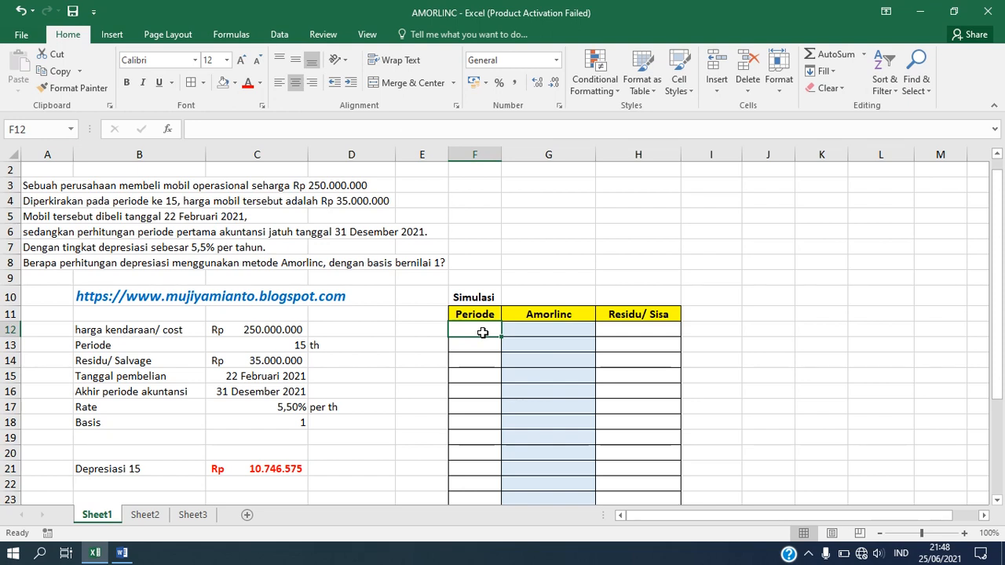
{"action": "type", "text": "0"}
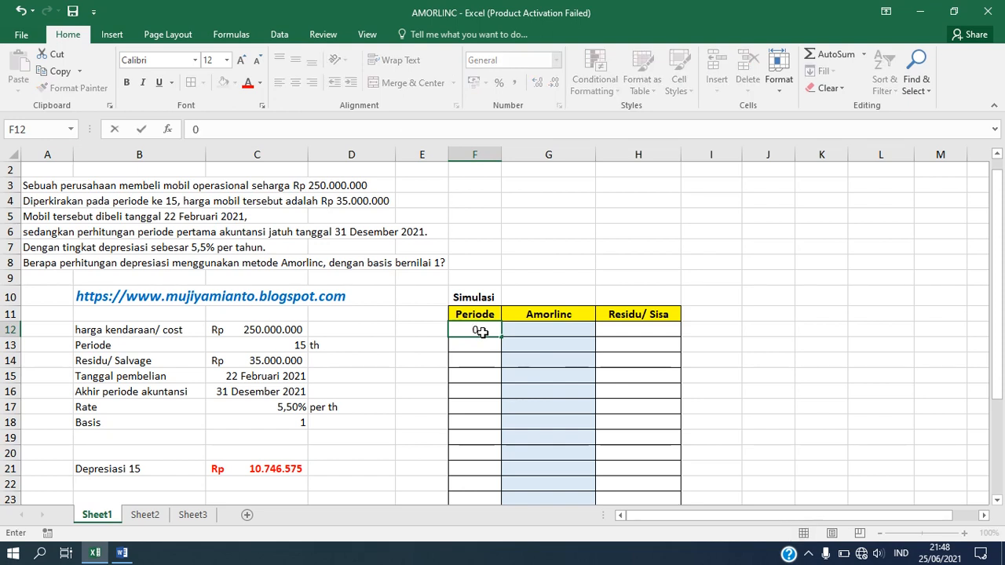
{"action": "key", "text": "Return"}
{"action": "type", "text": "1"}
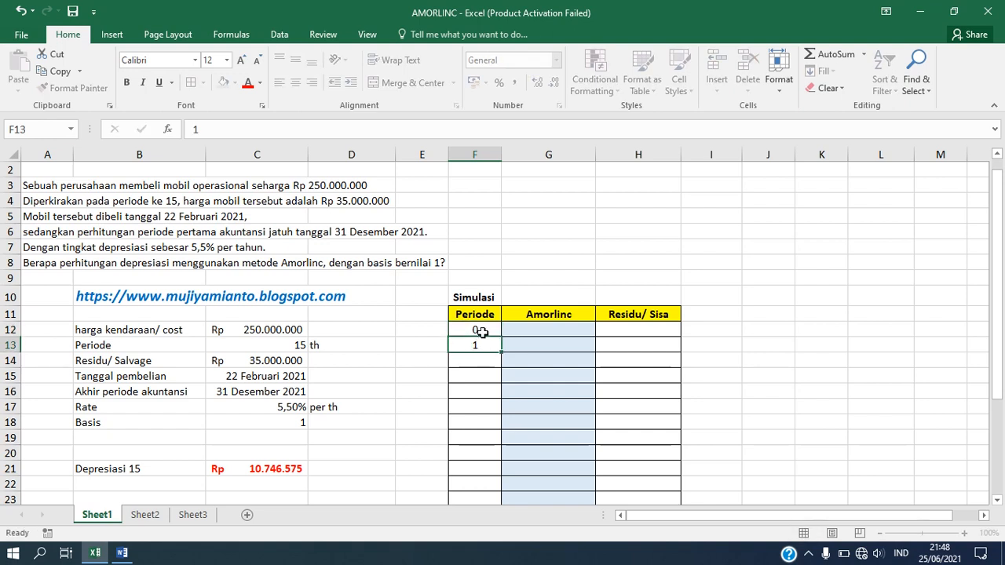
{"action": "key", "text": "Return"}
{"action": "type", "text": "2"}
{"action": "key", "text": "Return"}
{"action": "left_click_drag", "start_coordinate": [481, 332], "coordinate": [503, 438]}
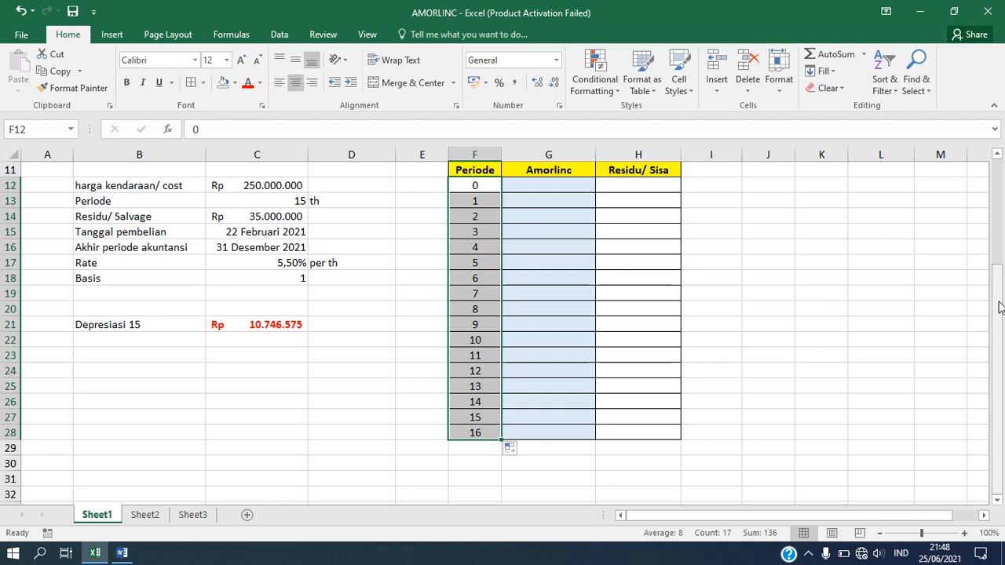
Step: Calculate the period 0 depreciation in G12 with the formula =AMORLINC($C$12;$C$15;$C$16;$C$14;F12;$C$17;$C$18)
{"action": "left_click_drag", "start_coordinate": [1000, 306], "coordinate": [999, 292]}
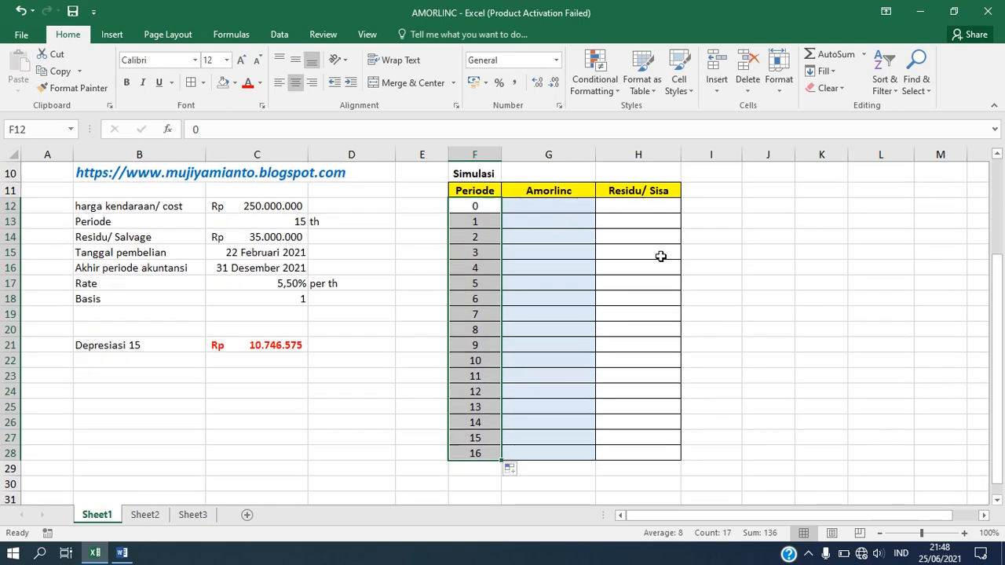
{"action": "left_click", "coordinate": [541, 211]}
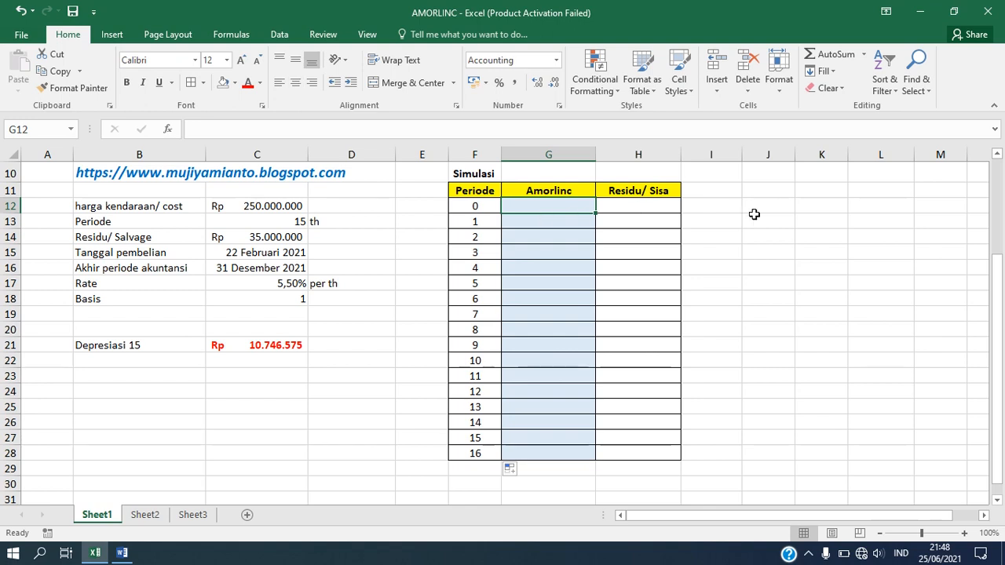
{"action": "type", "text": "="}
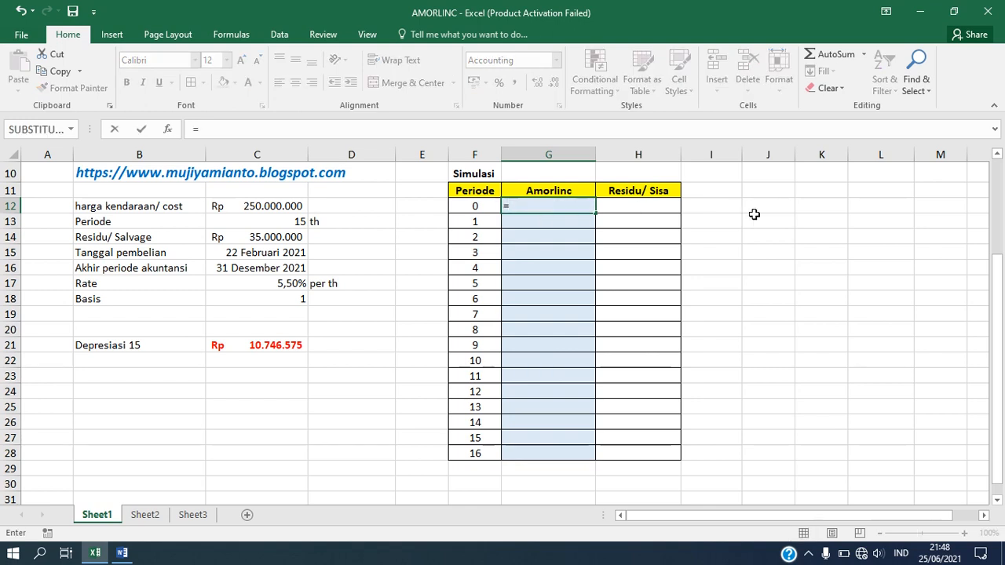
{"action": "type", "text": "AMORLINC"}
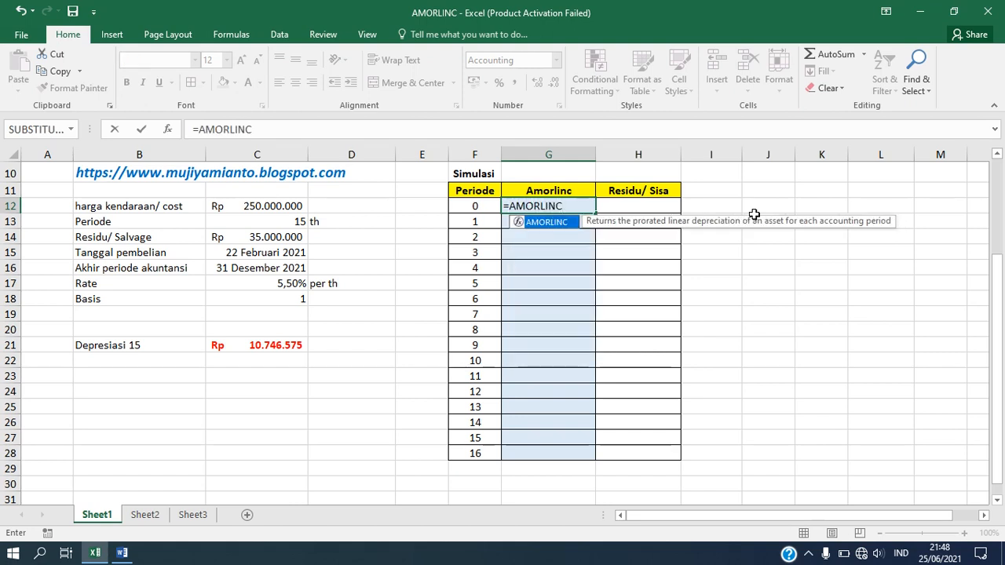
{"action": "type", "text": "("}
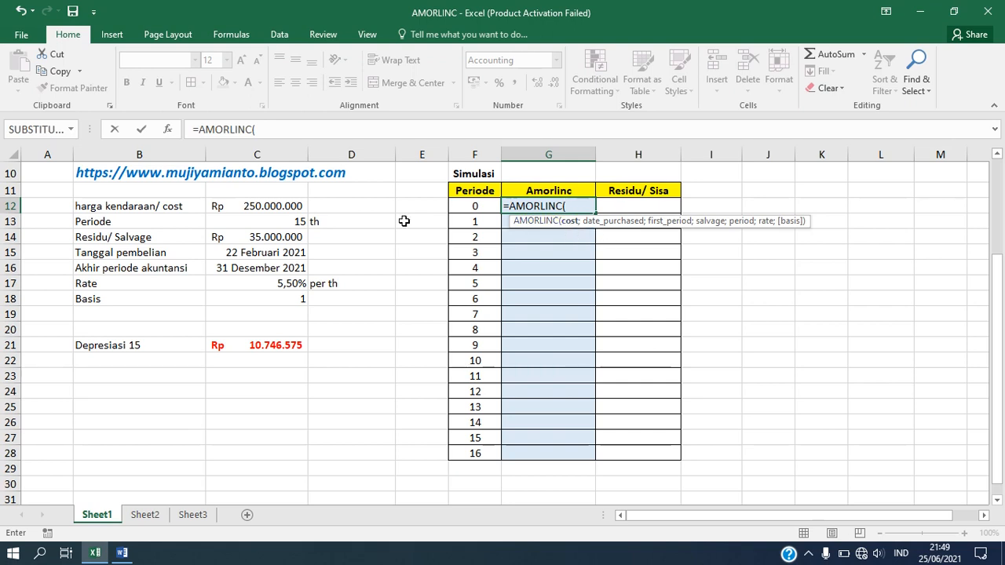
{"action": "left_click", "coordinate": [274, 205]}
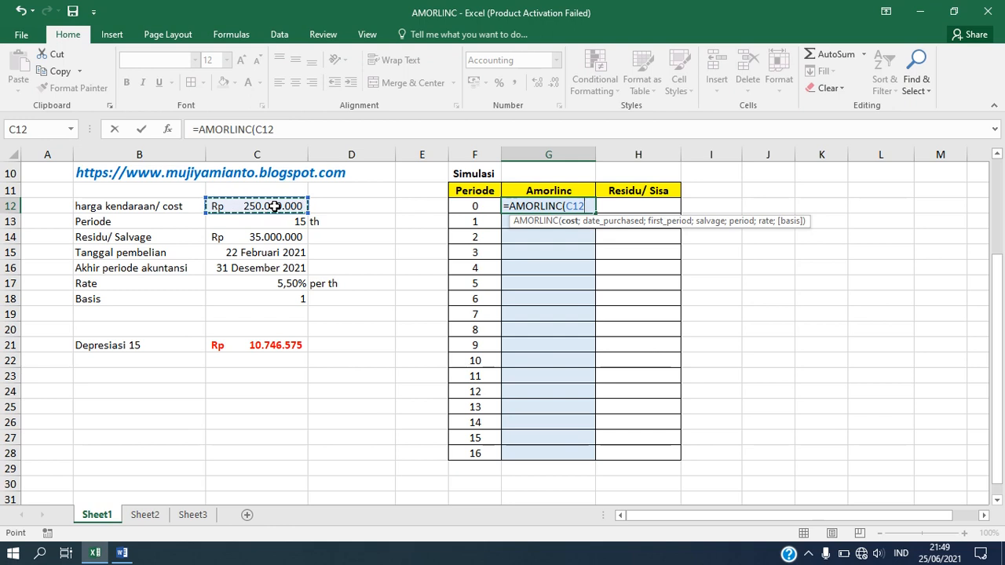
{"action": "key", "text": "F4"}
{"action": "type", "text": ";"}
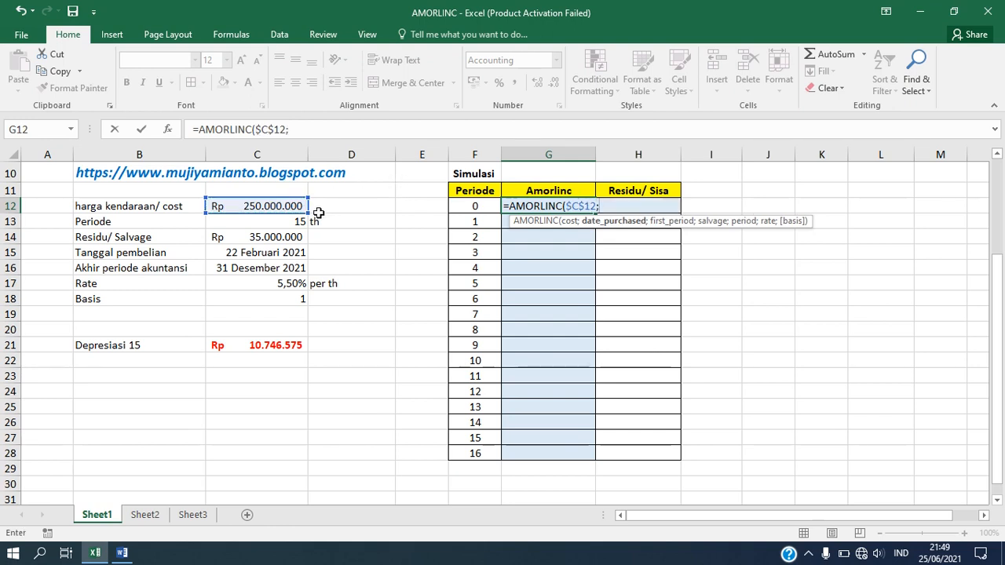
{"action": "left_click", "coordinate": [268, 255]}
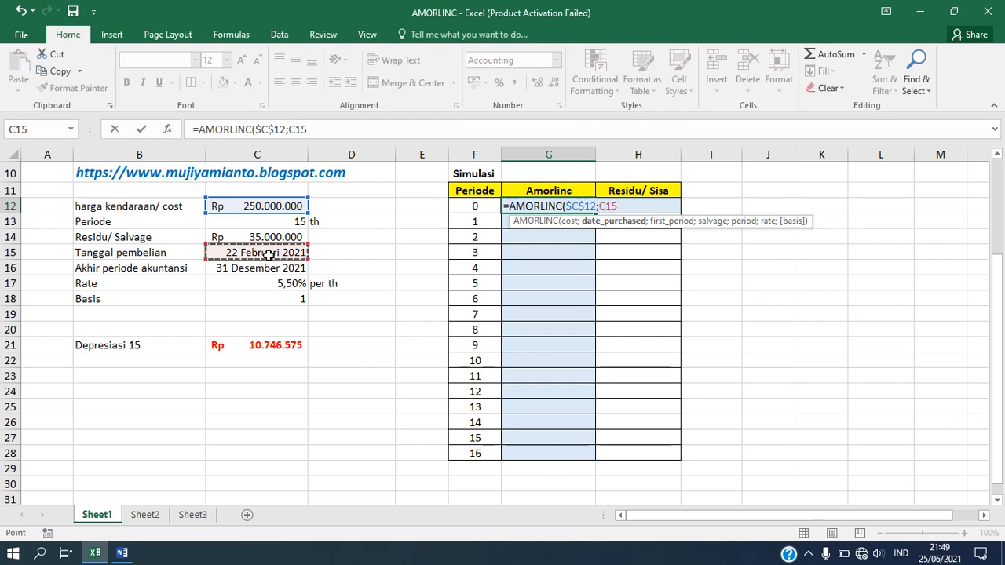
{"action": "key", "text": "F4"}
{"action": "type", "text": ";"}
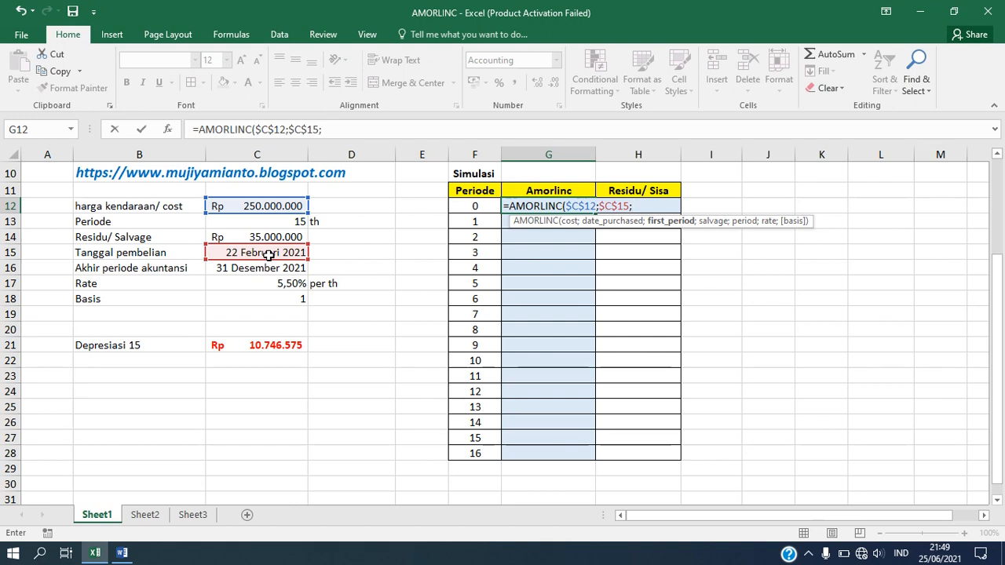
{"action": "left_click", "coordinate": [250, 269]}
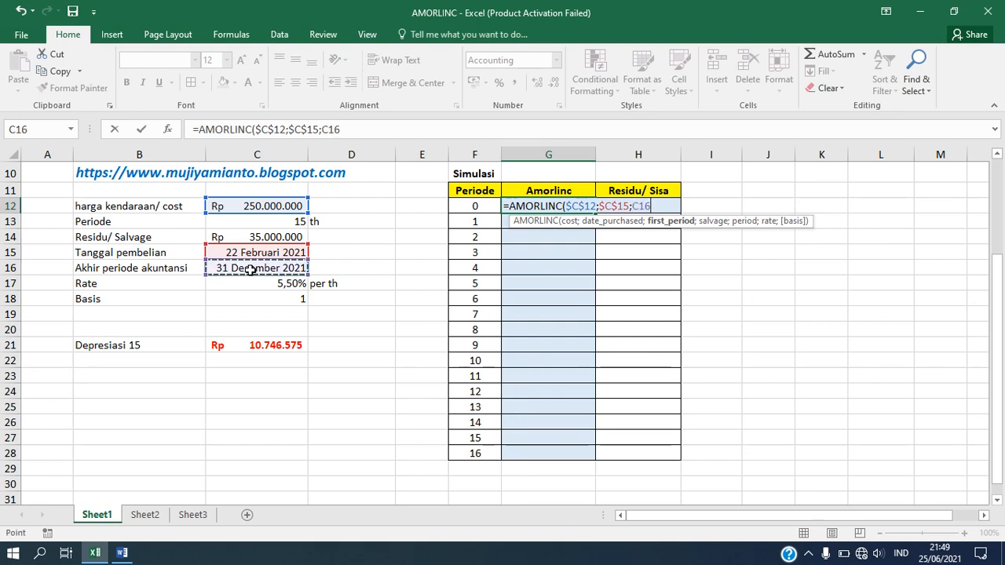
{"action": "key", "text": "F4"}
{"action": "type", "text": ";"}
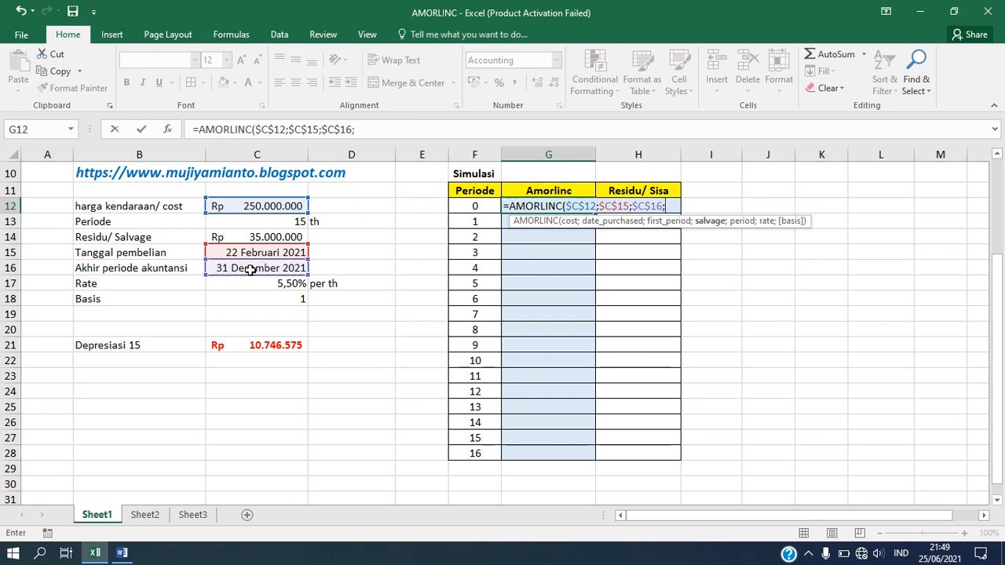
{"action": "left_click", "coordinate": [287, 235]}
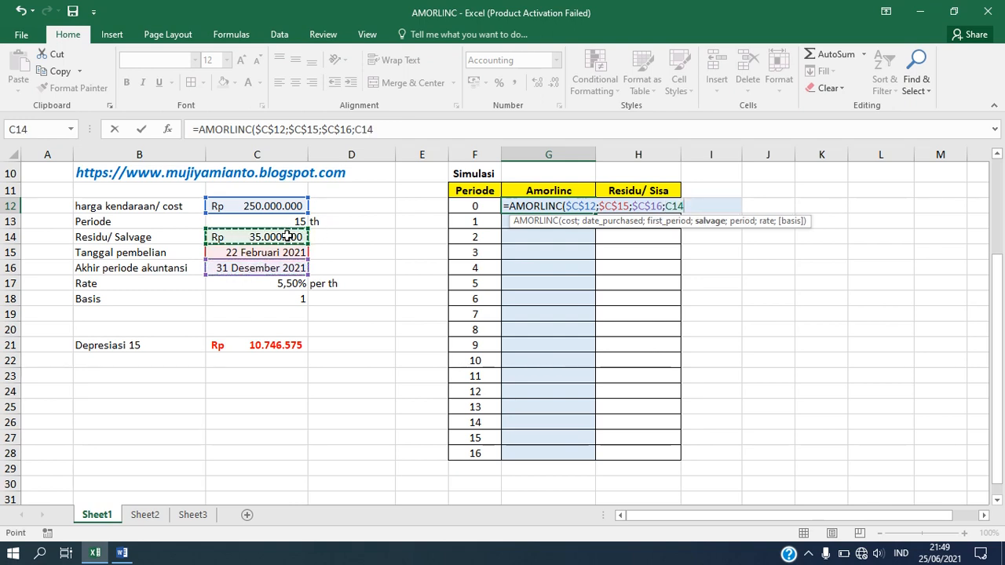
{"action": "key", "text": "F4"}
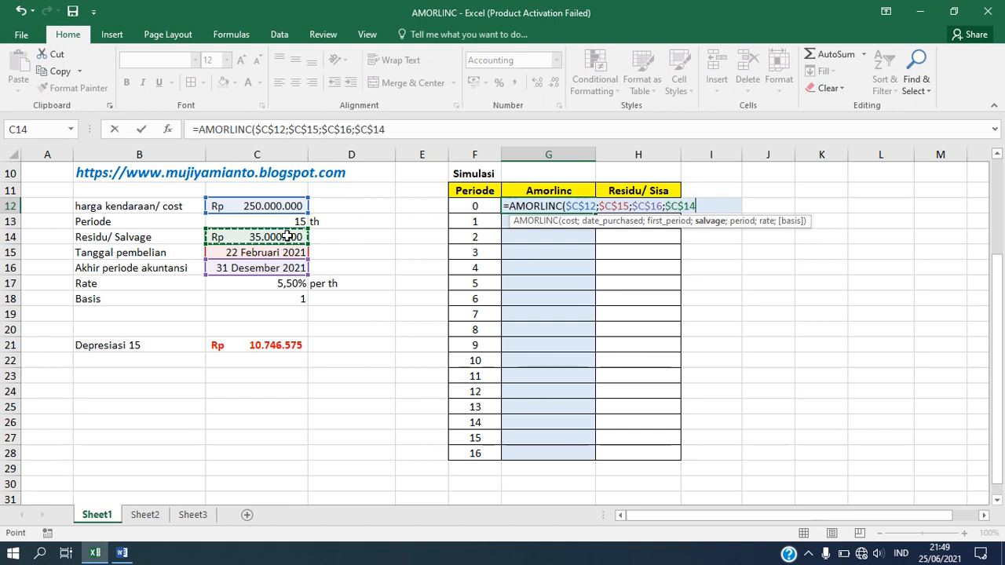
{"action": "type", "text": ";"}
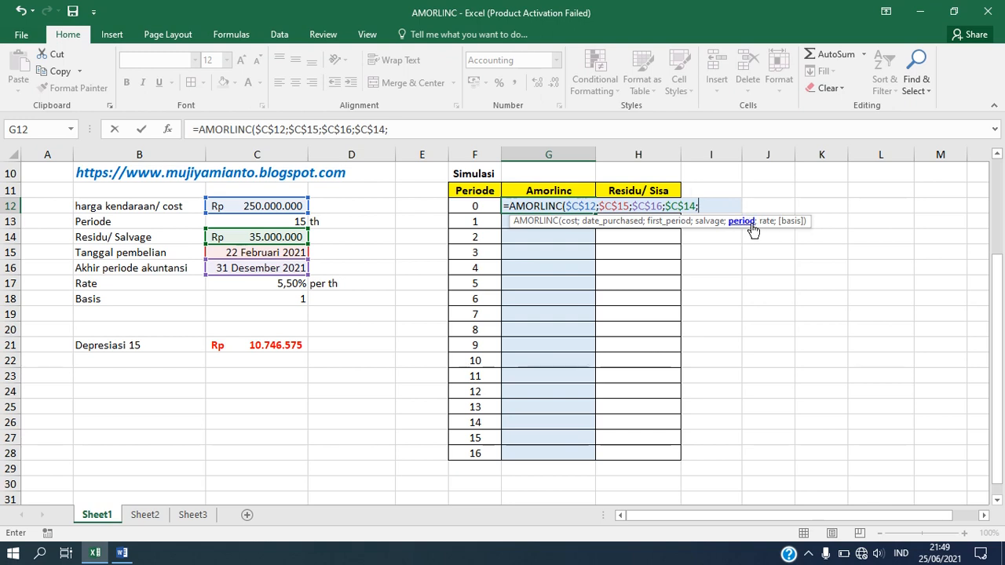
{"action": "left_click", "coordinate": [474, 203]}
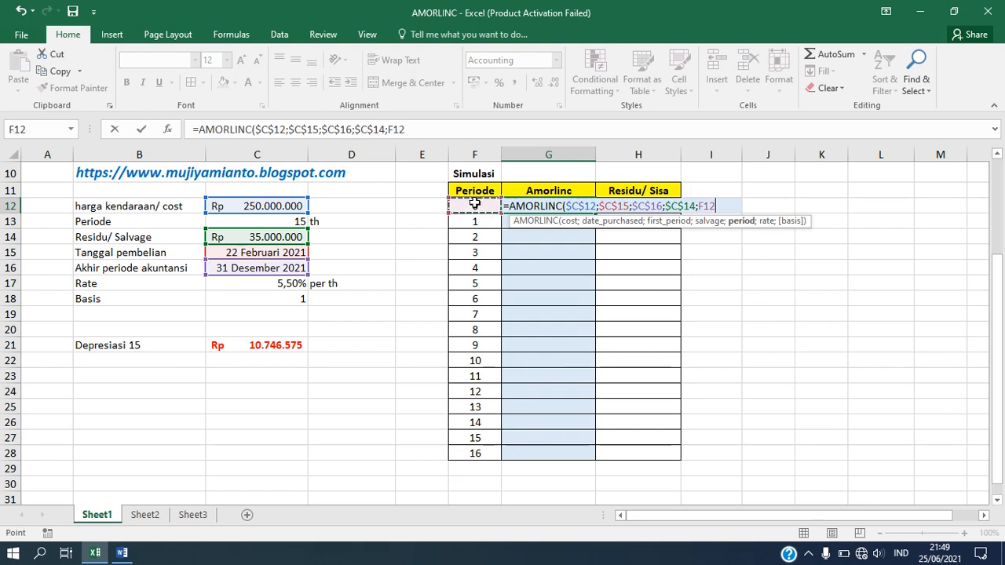
{"action": "type", "text": ";"}
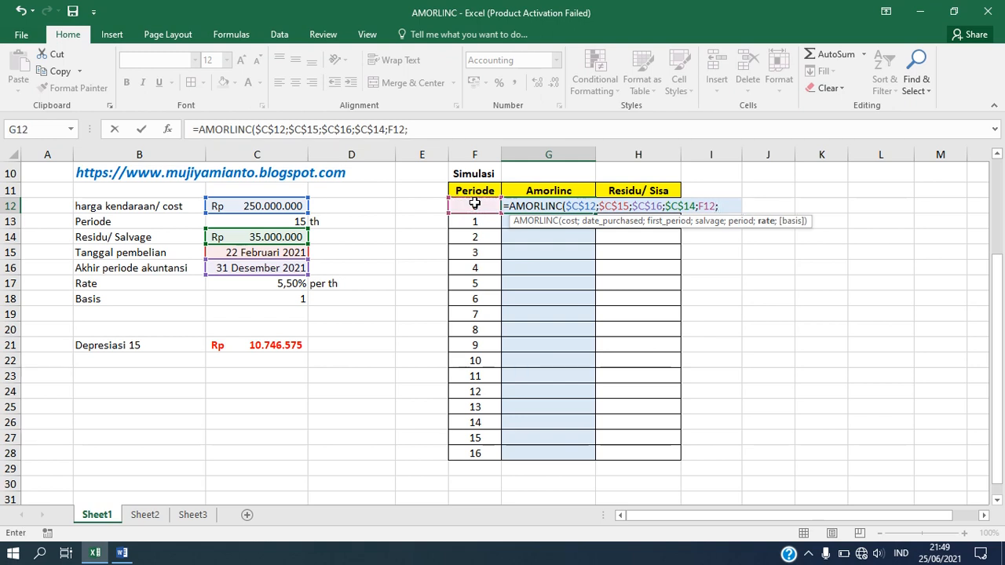
{"action": "left_click", "coordinate": [271, 283]}
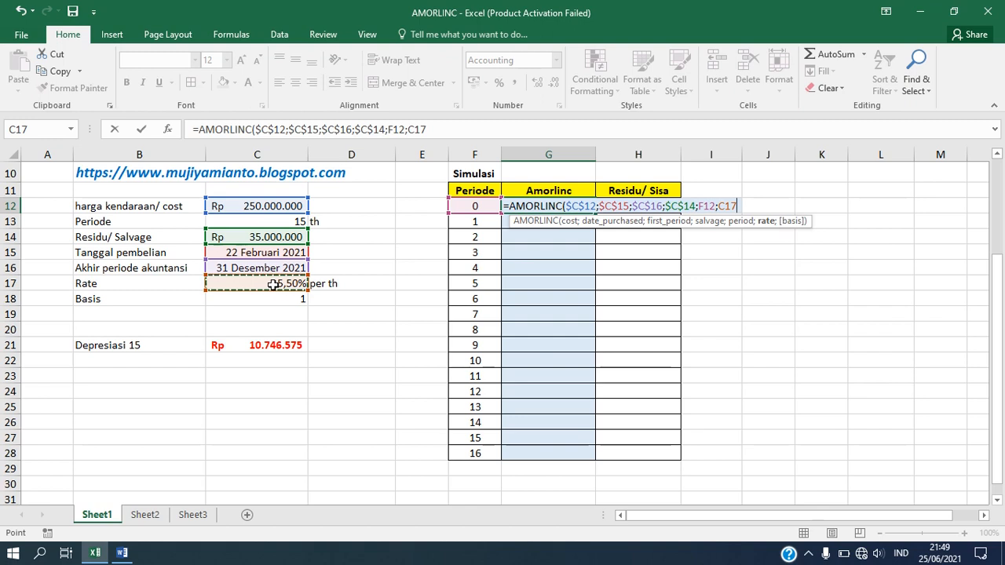
{"action": "key", "text": "F4"}
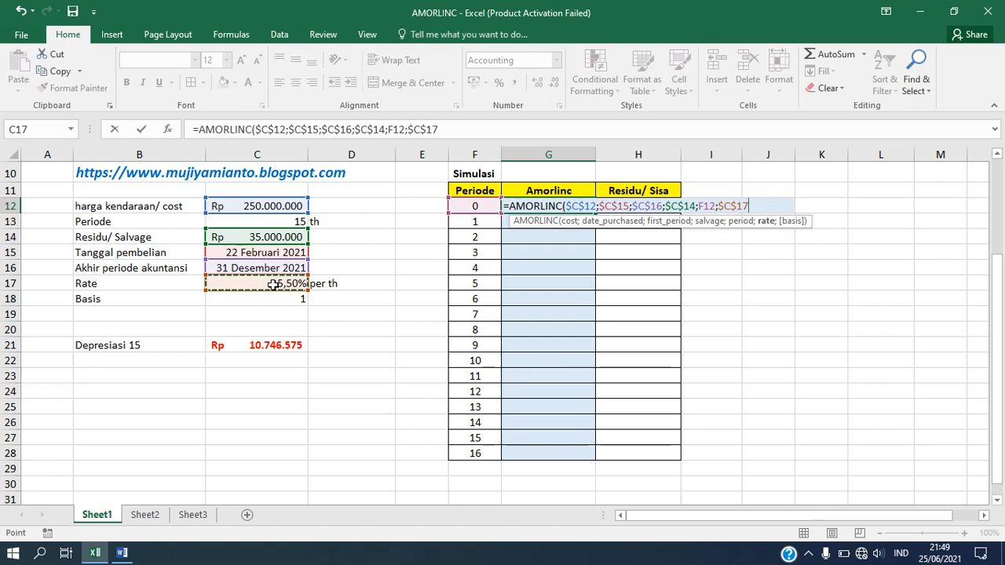
{"action": "type", "text": ";"}
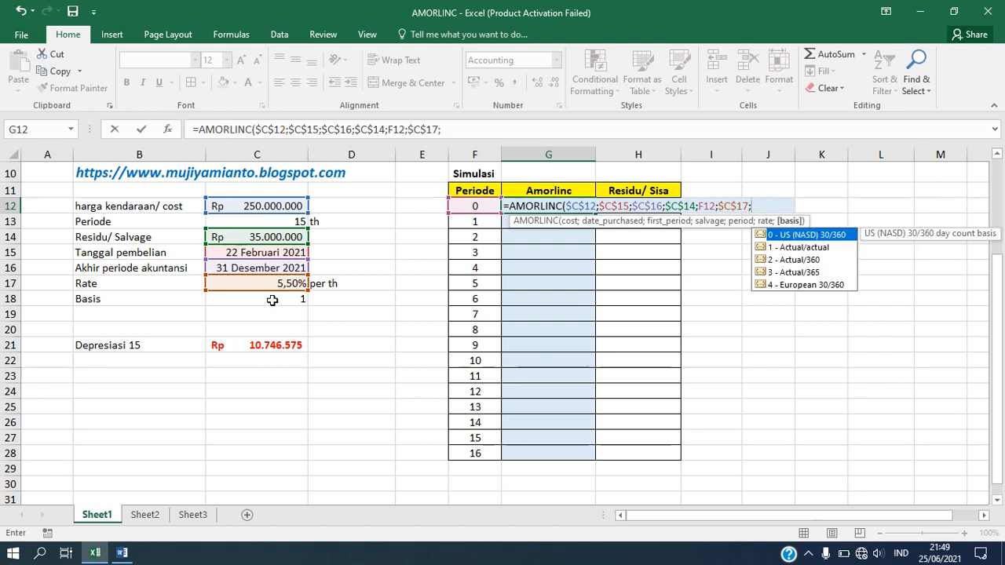
{"action": "left_click", "coordinate": [272, 300]}
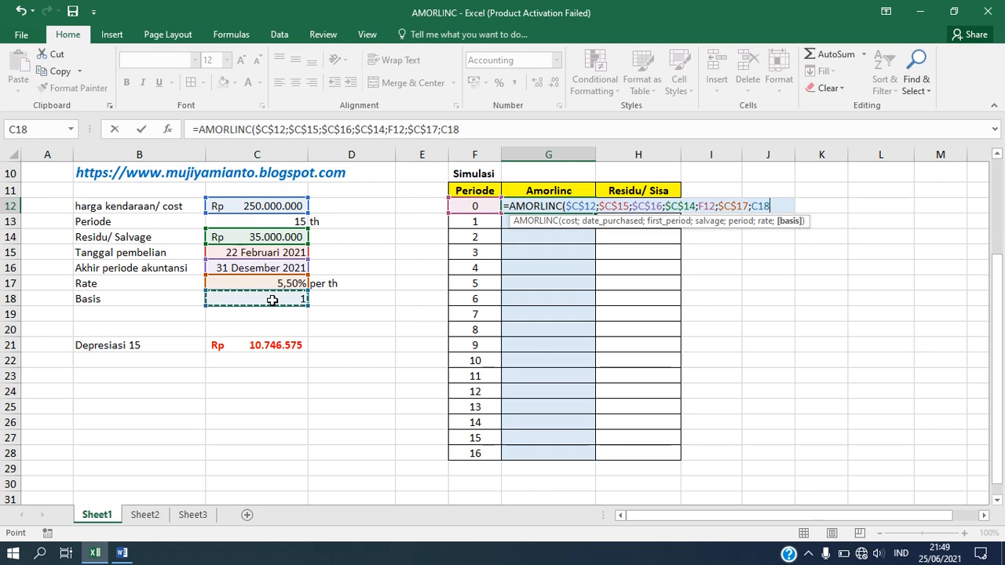
{"action": "key", "text": "F4"}
{"action": "key", "text": "Return"}
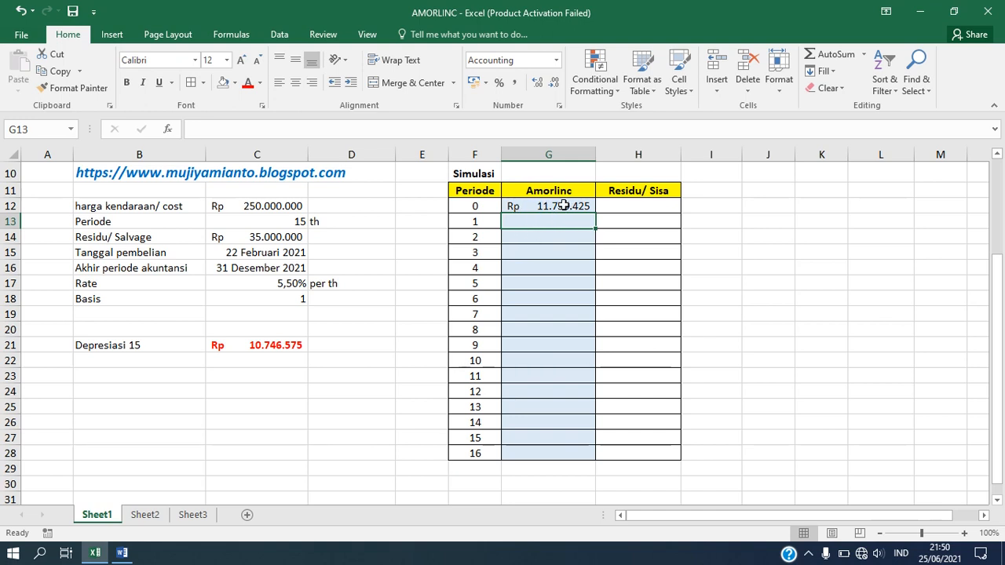
Step: Fill the AMORLINC formula from G12 down through G28 for periods 1 to 16
{"action": "left_click", "coordinate": [565, 204]}
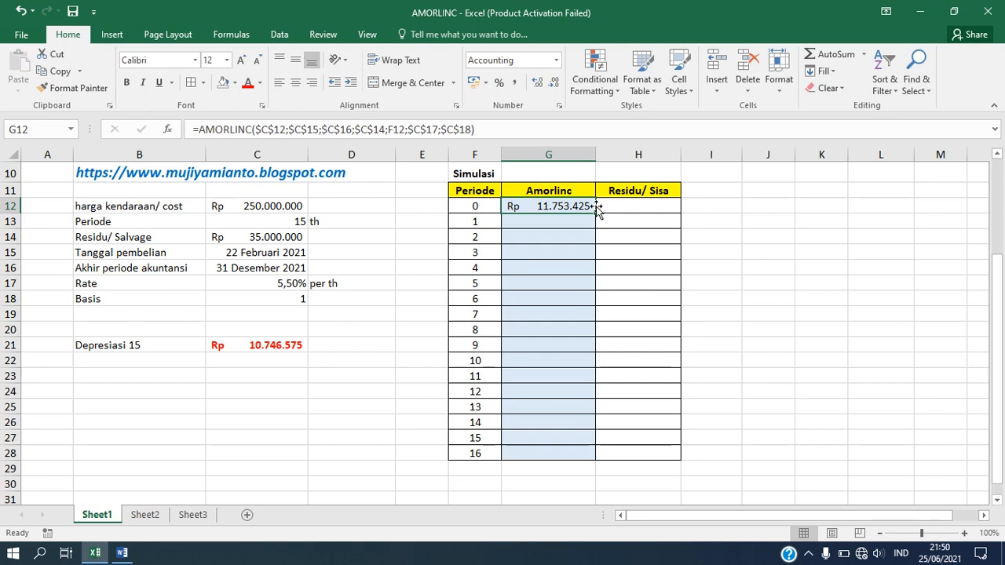
{"action": "left_click_drag", "start_coordinate": [595, 212], "coordinate": [591, 460]}
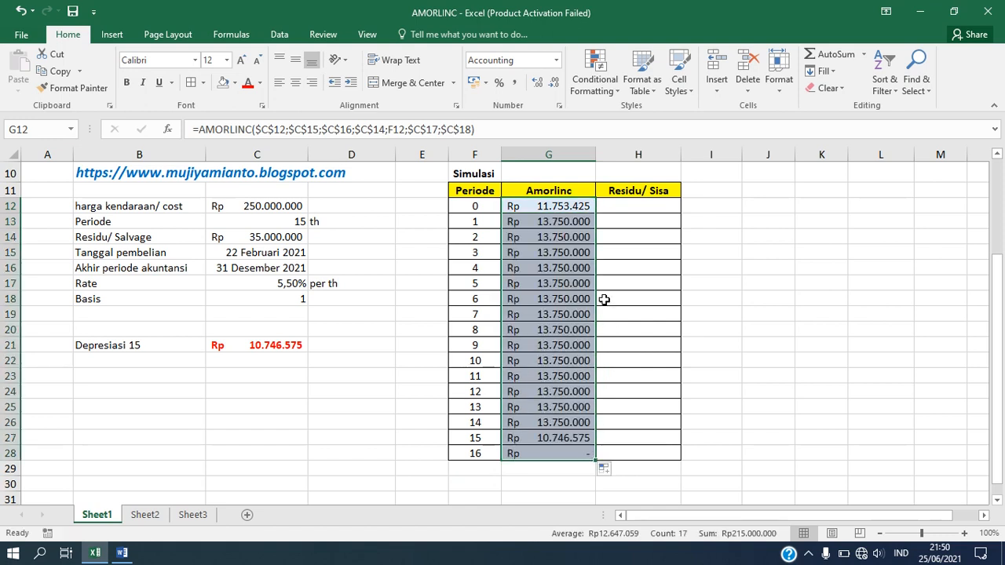
Step: Examine the depreciation amounts of the first and last periods in the simulation table against the purchase date in C15
{"action": "left_click", "coordinate": [538, 208]}
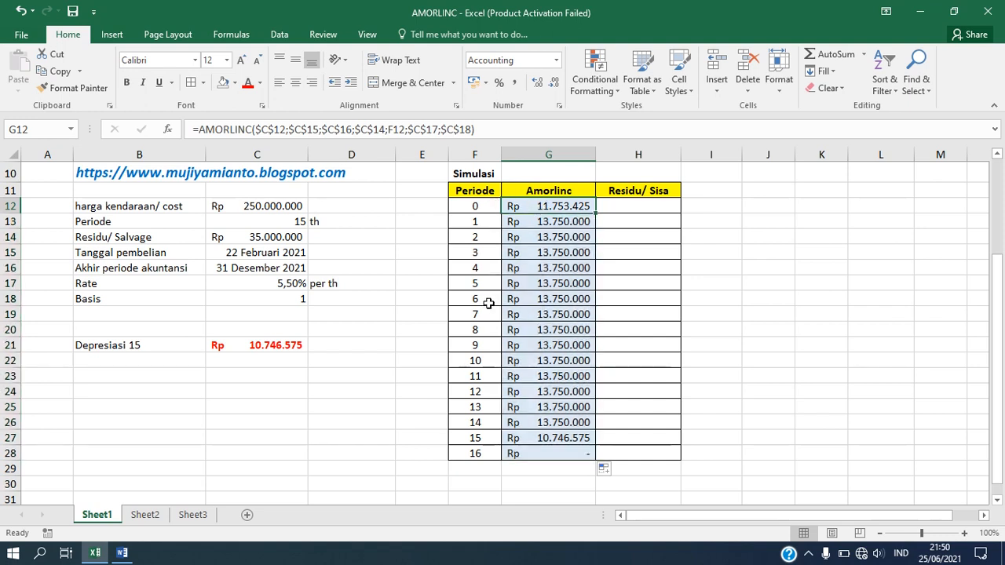
{"action": "left_click", "coordinate": [486, 421]}
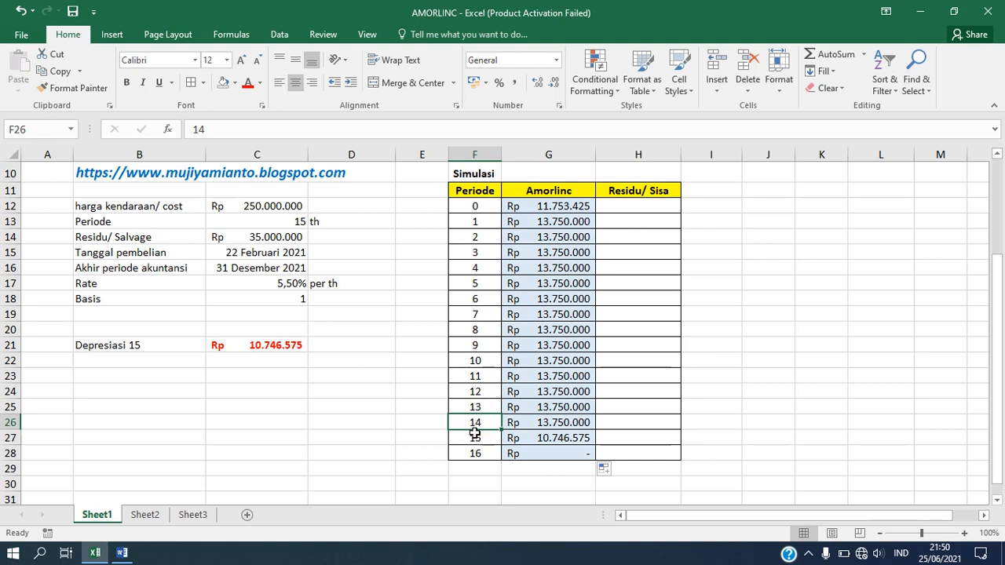
{"action": "left_click", "coordinate": [475, 437]}
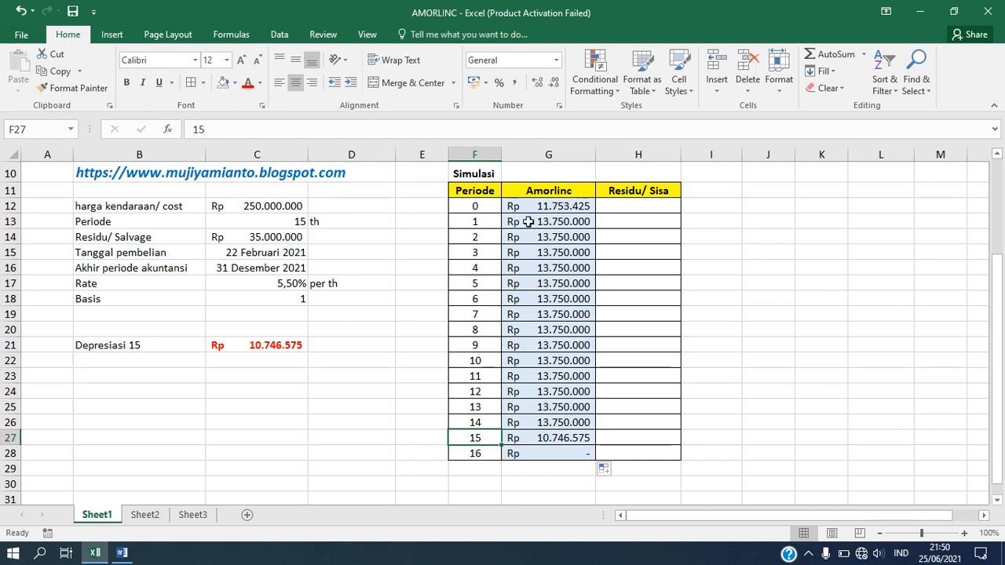
{"action": "left_click", "coordinate": [553, 208]}
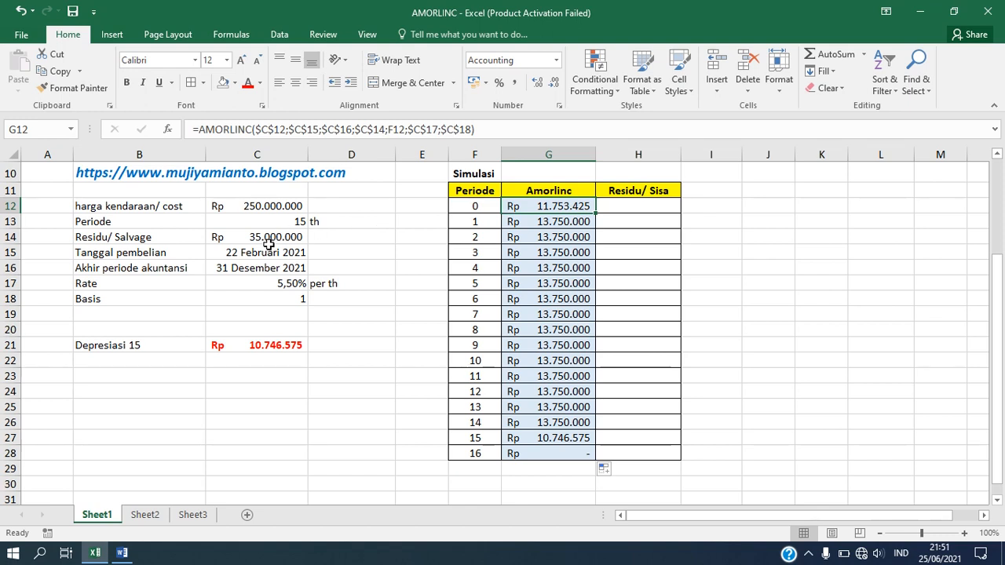
{"action": "left_click", "coordinate": [263, 252]}
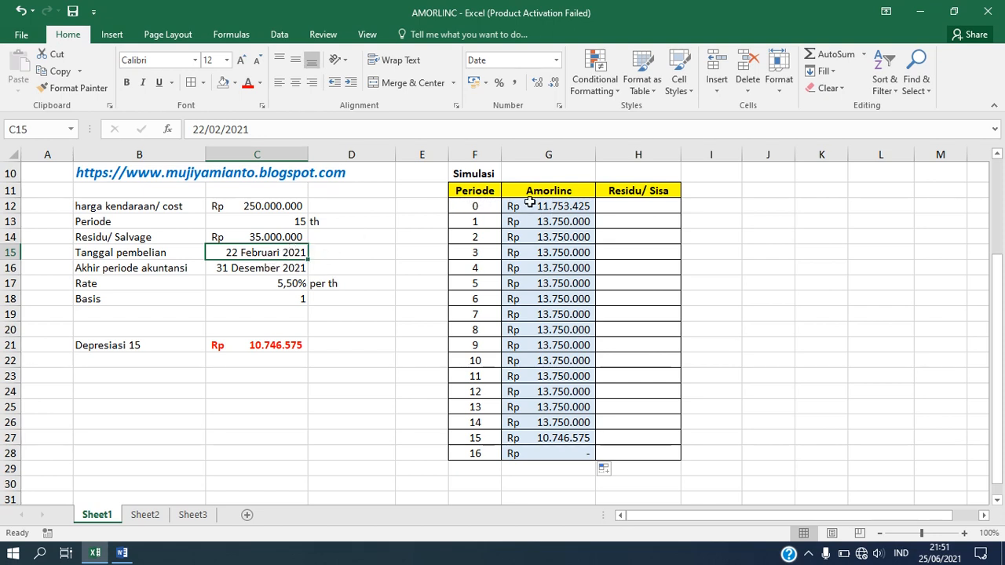
{"action": "left_click", "coordinate": [477, 223]}
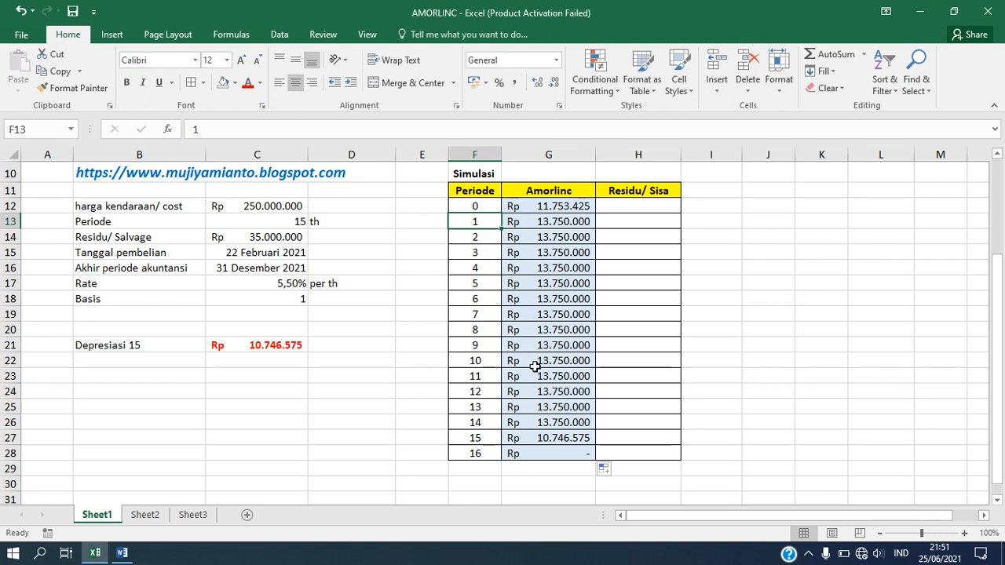
{"action": "left_click", "coordinate": [485, 438]}
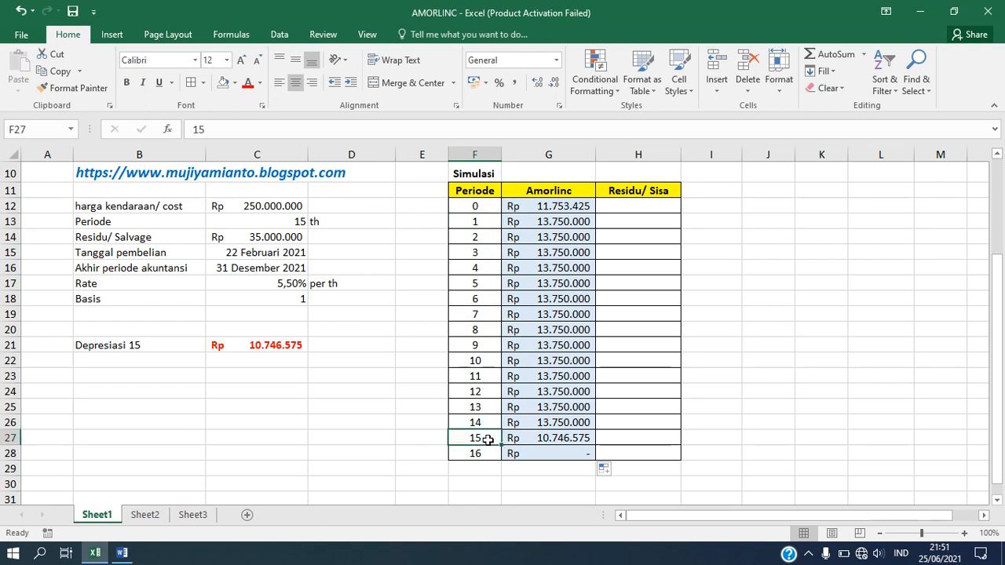
{"action": "left_click", "coordinate": [533, 438]}
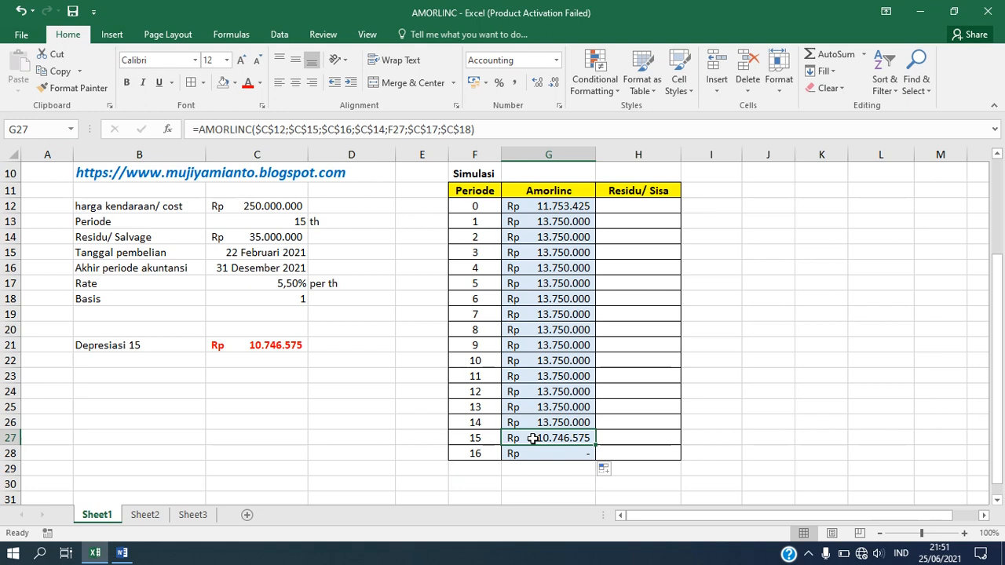
Step: Calculate the period 0 residual value in H12 with the formula =C12-G12
{"action": "left_click", "coordinate": [644, 206]}
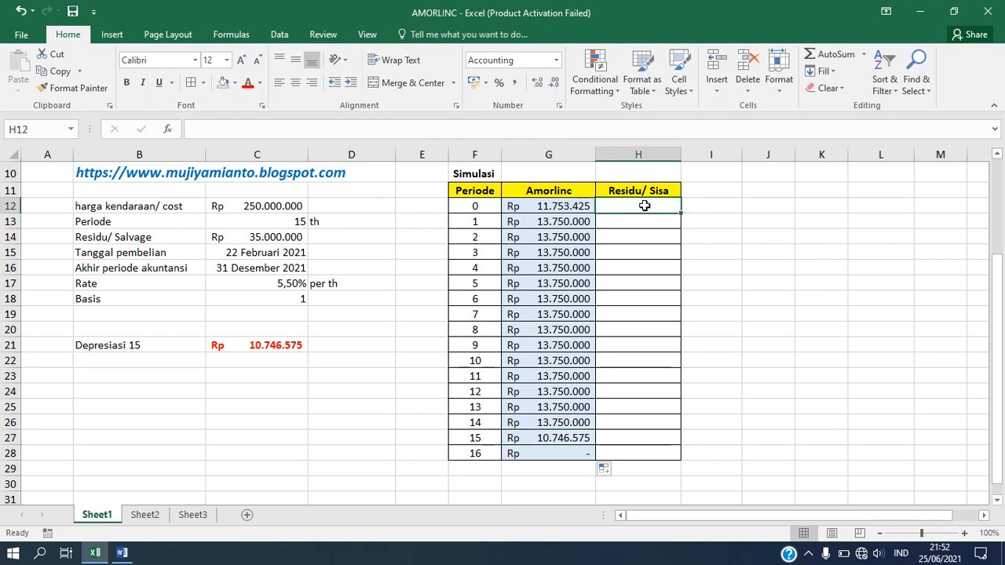
{"action": "type", "text": "="}
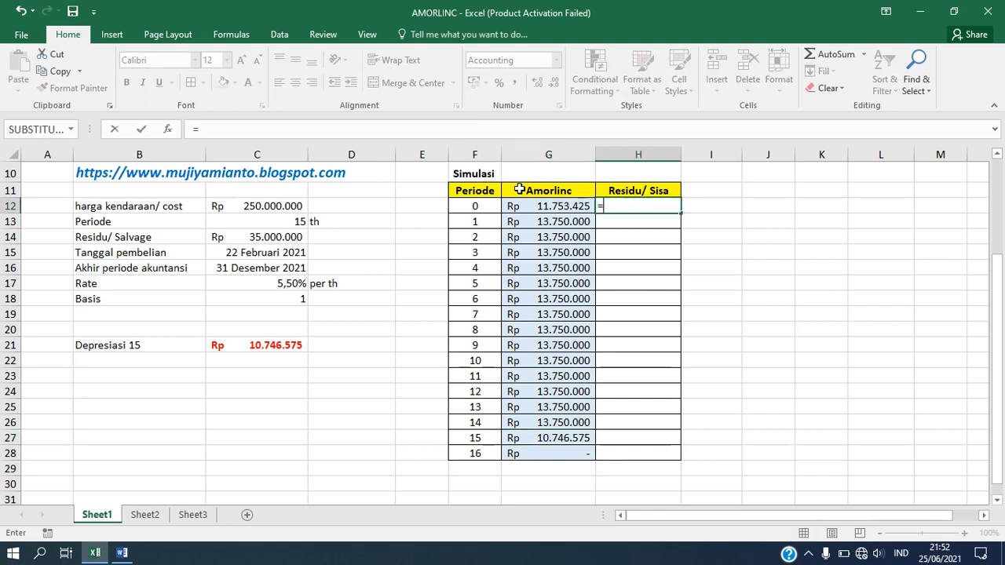
{"action": "left_click", "coordinate": [261, 205]}
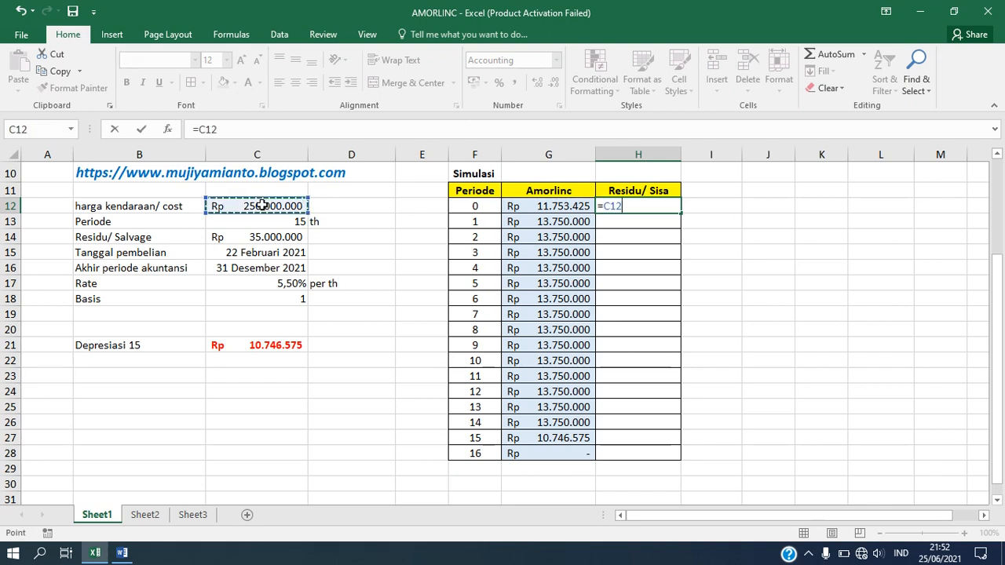
{"action": "type", "text": "-"}
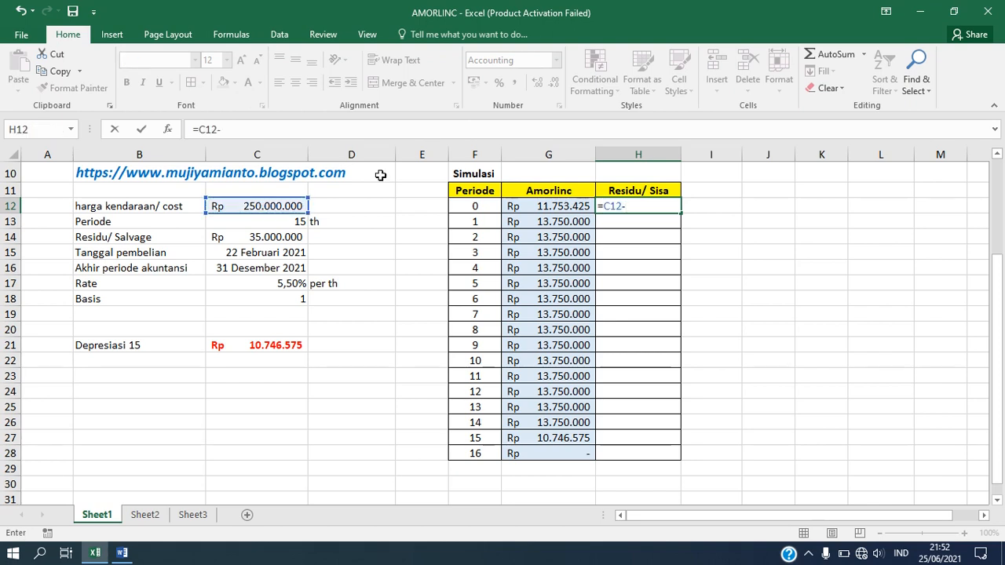
{"action": "left_click", "coordinate": [549, 206]}
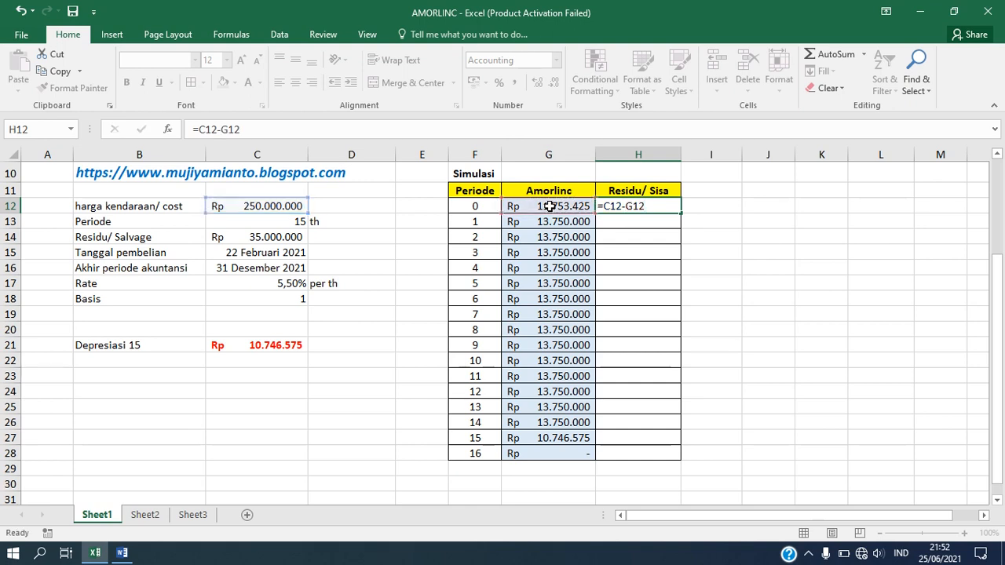
{"action": "key", "text": "Return"}
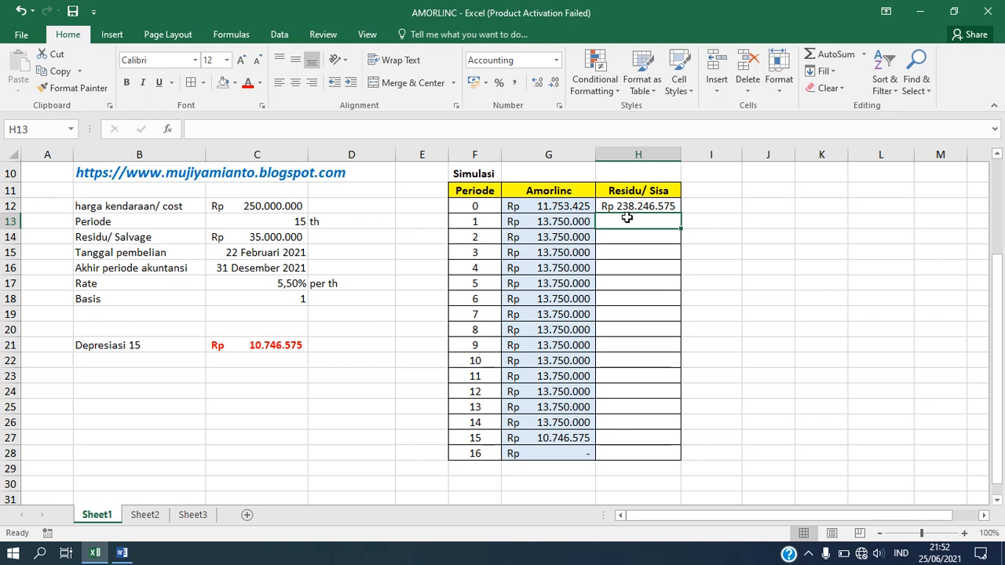
Step: Calculate the period 1 residual value in H13 with =H12-G13 and fill the formula down through H28
{"action": "type", "text": "="}
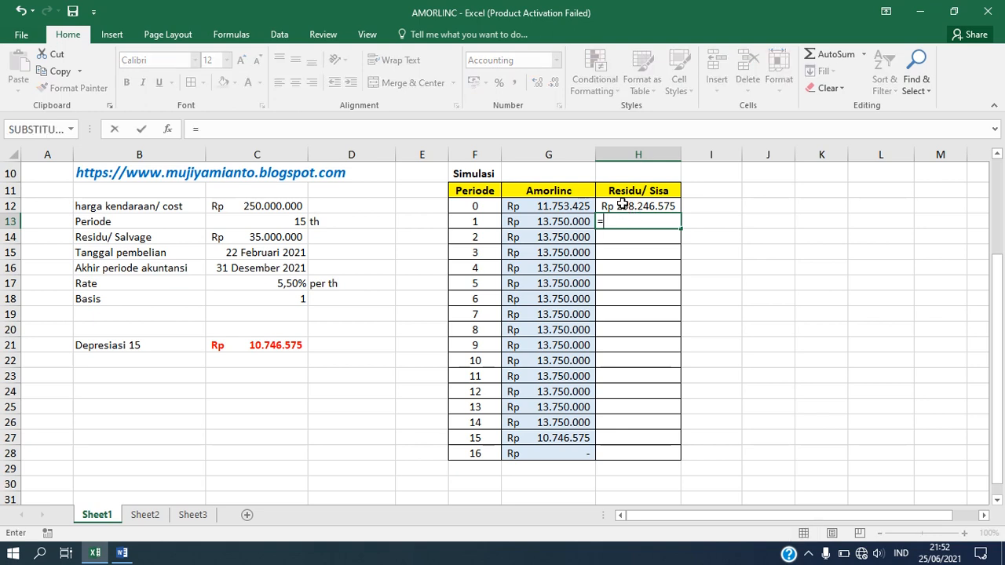
{"action": "left_click", "coordinate": [622, 204]}
{"action": "type", "text": "-"}
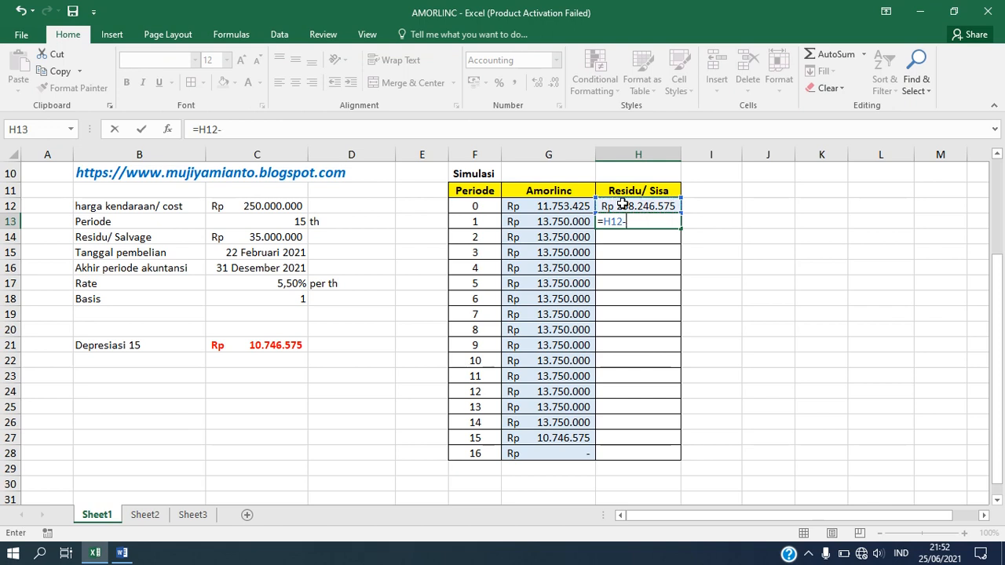
{"action": "left_click", "coordinate": [542, 223]}
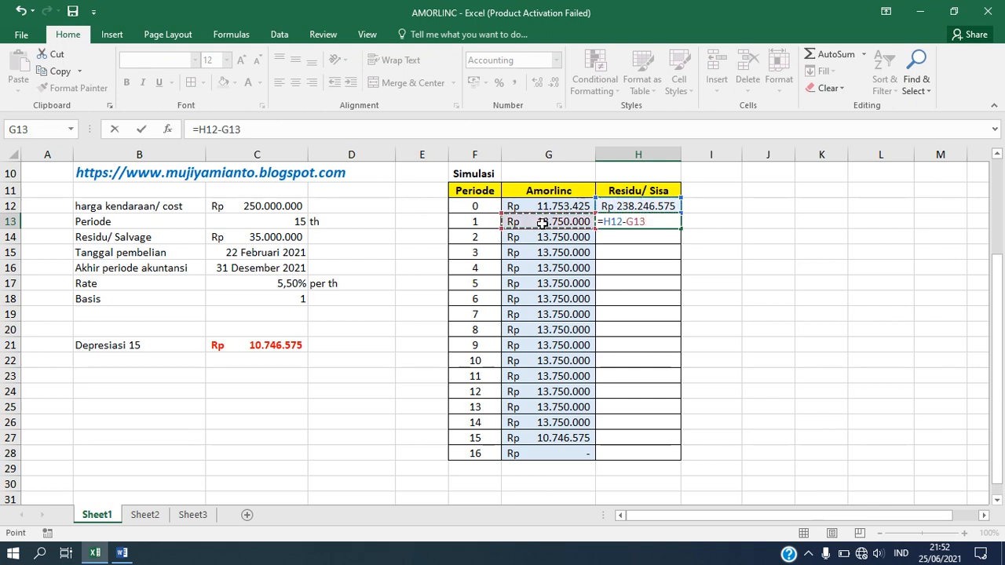
{"action": "key", "text": "Return"}
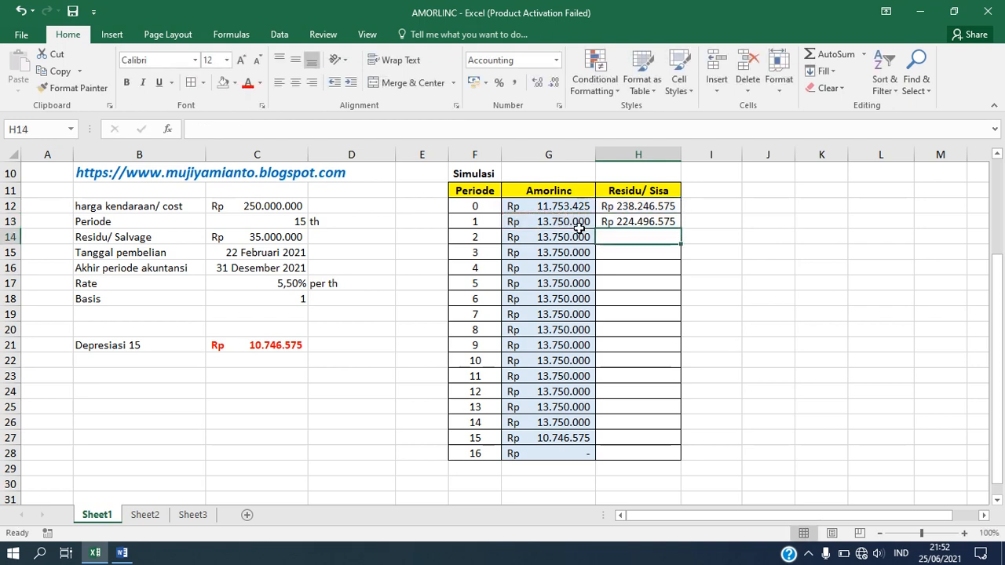
{"action": "left_click", "coordinate": [643, 221]}
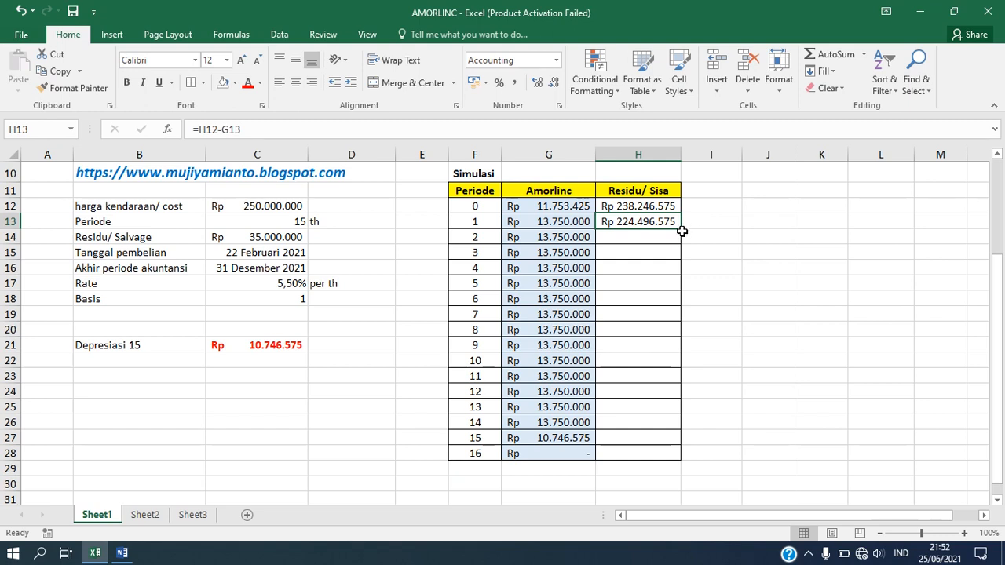
{"action": "left_click_drag", "start_coordinate": [680, 227], "coordinate": [683, 456]}
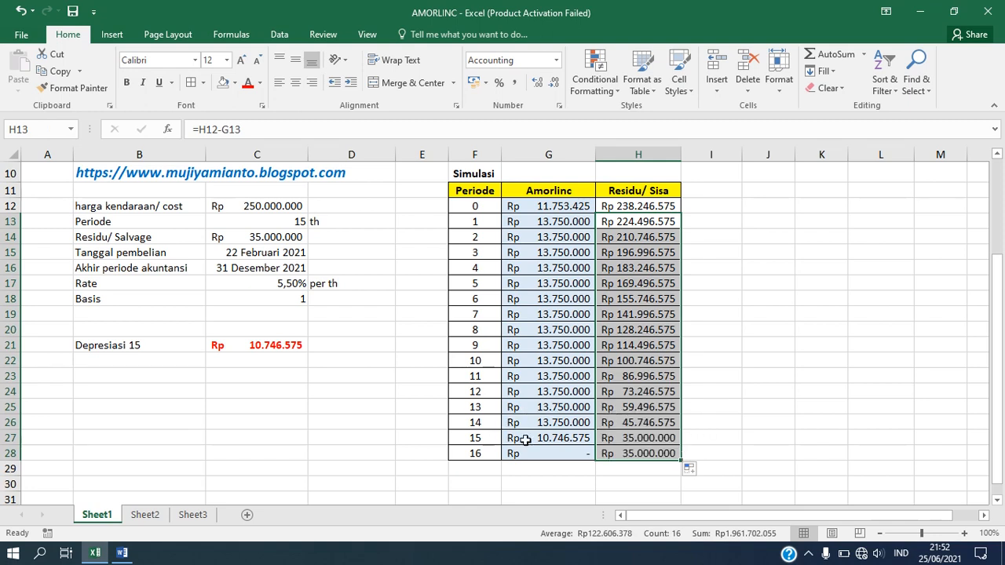
Step: Color the period 15 number and depreciation amount in F27:G27 of the simulation table red
{"action": "left_click", "coordinate": [618, 439]}
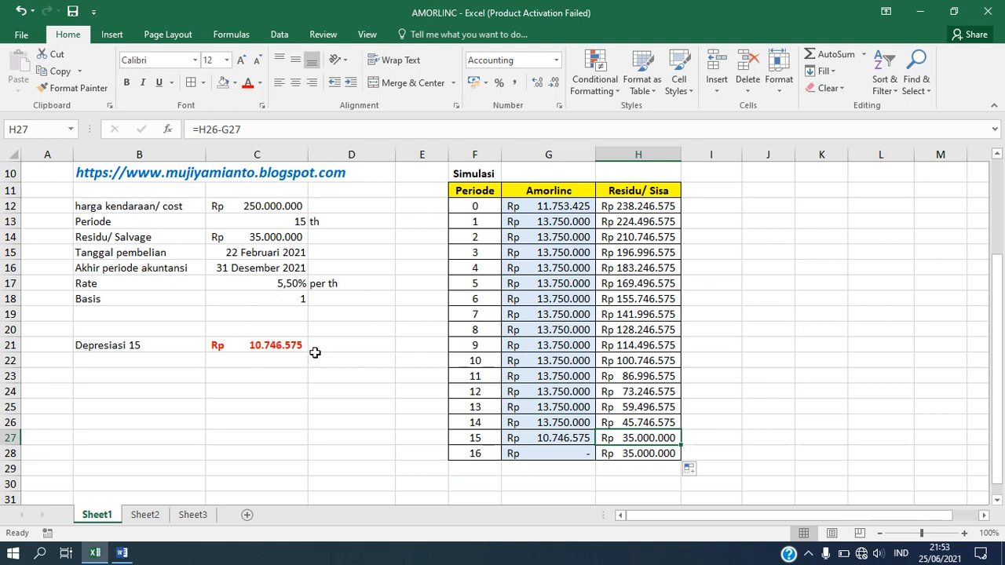
{"action": "left_click_drag", "start_coordinate": [493, 437], "coordinate": [515, 437]}
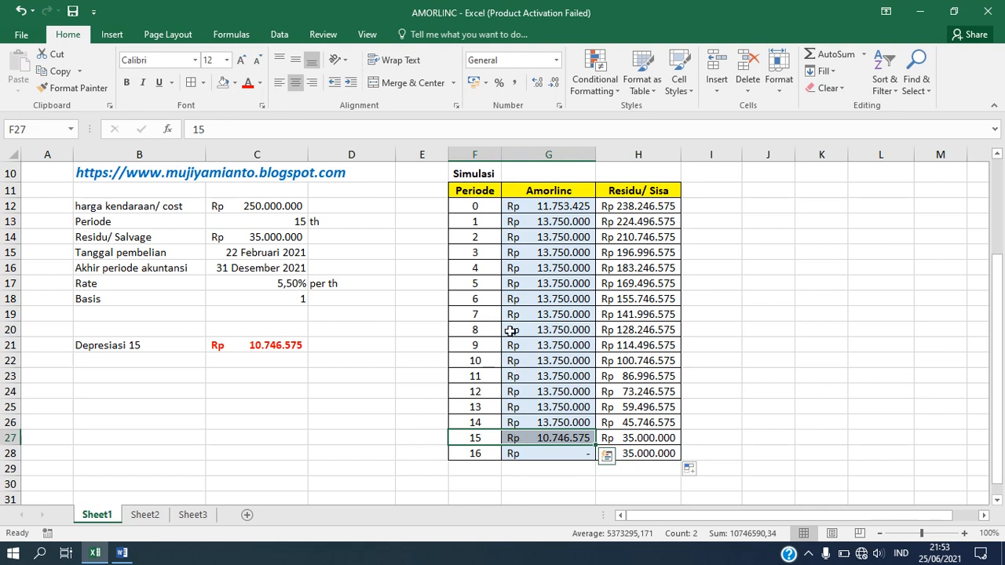
{"action": "left_click", "coordinate": [247, 83]}
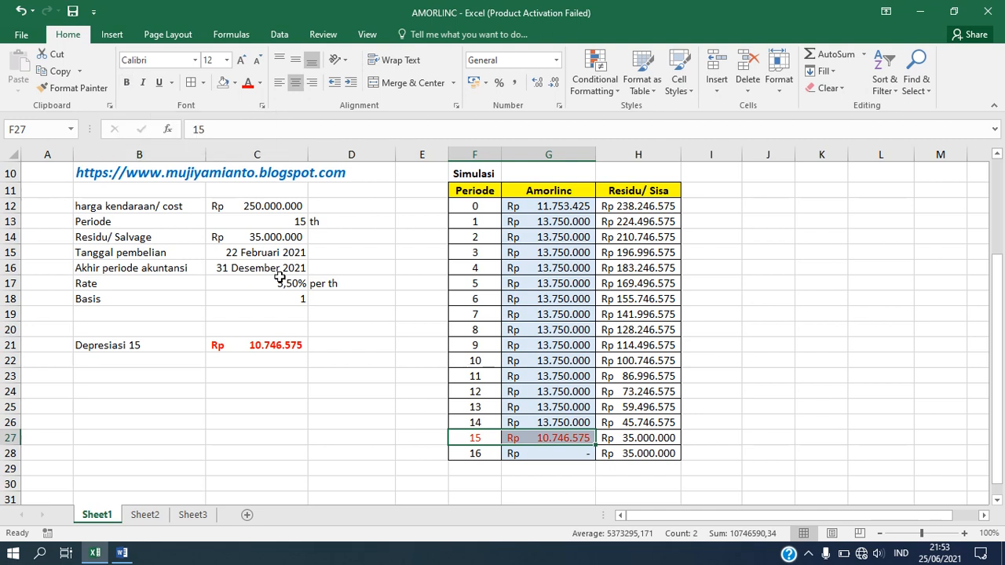
{"action": "left_click", "coordinate": [760, 301]}
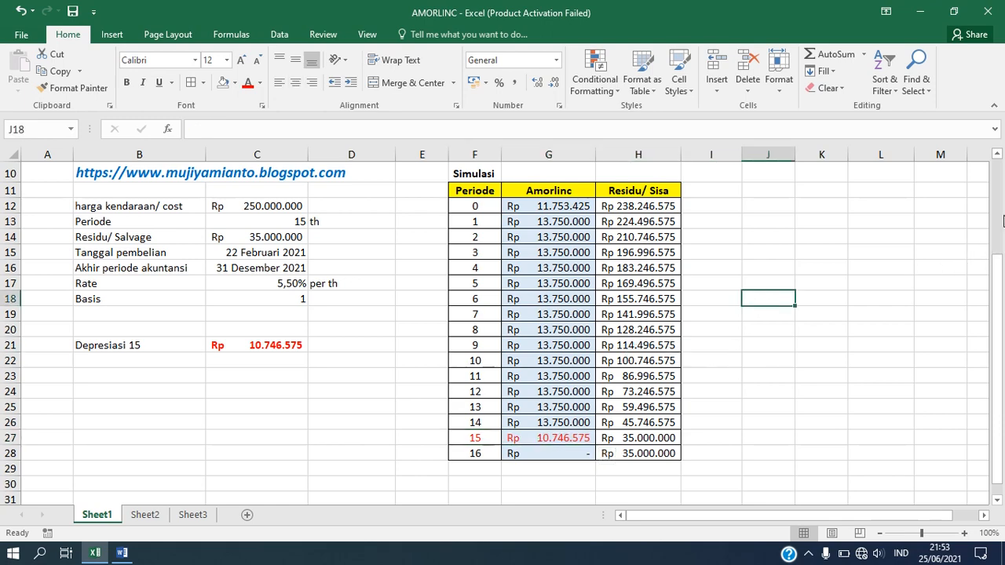
{"action": "scroll", "coordinate": [1001, 221], "scroll_direction": "up", "scroll_amount": 3}
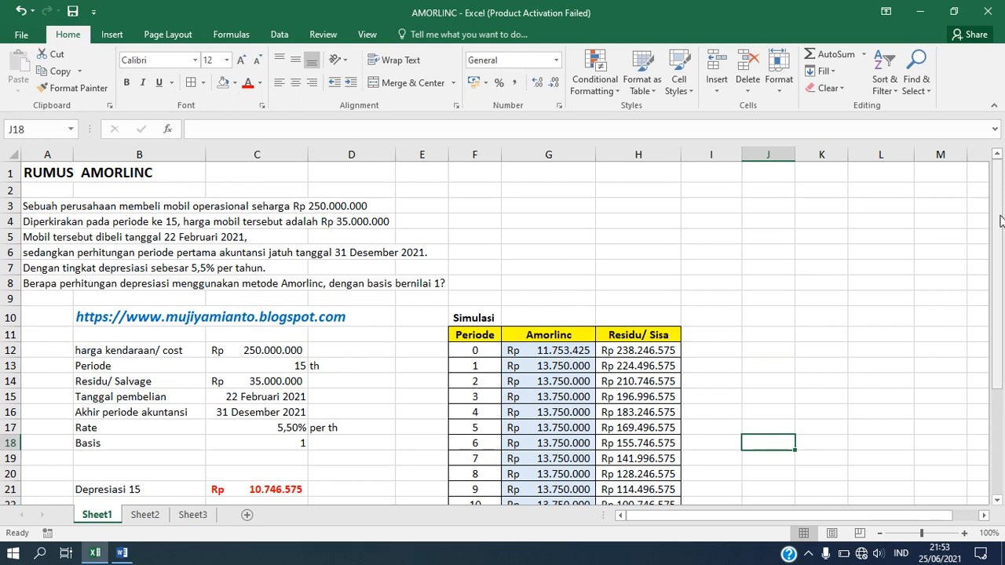